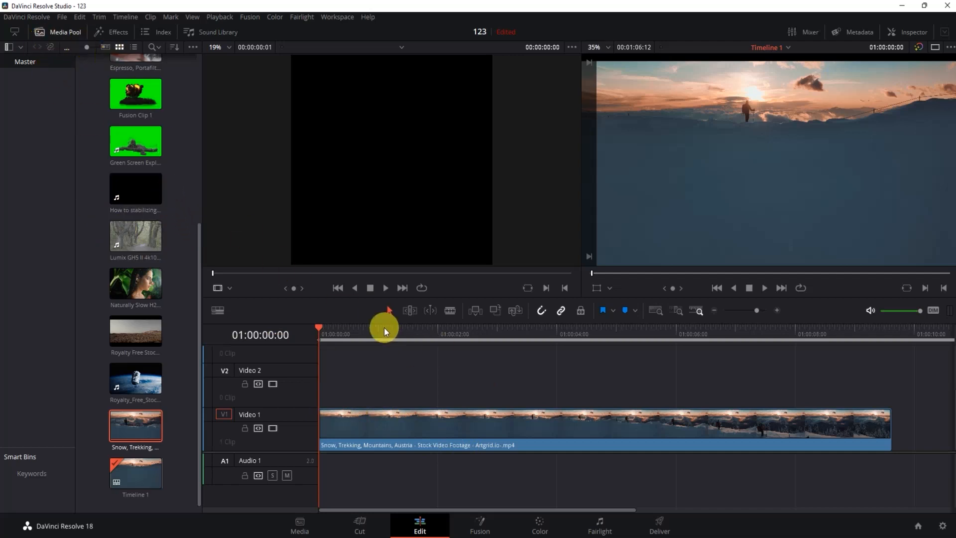
Add a basic Text title on the Video 2 track at the start of the timeline, above the snow clip
{"action": "left_click", "coordinate": [109, 30]}
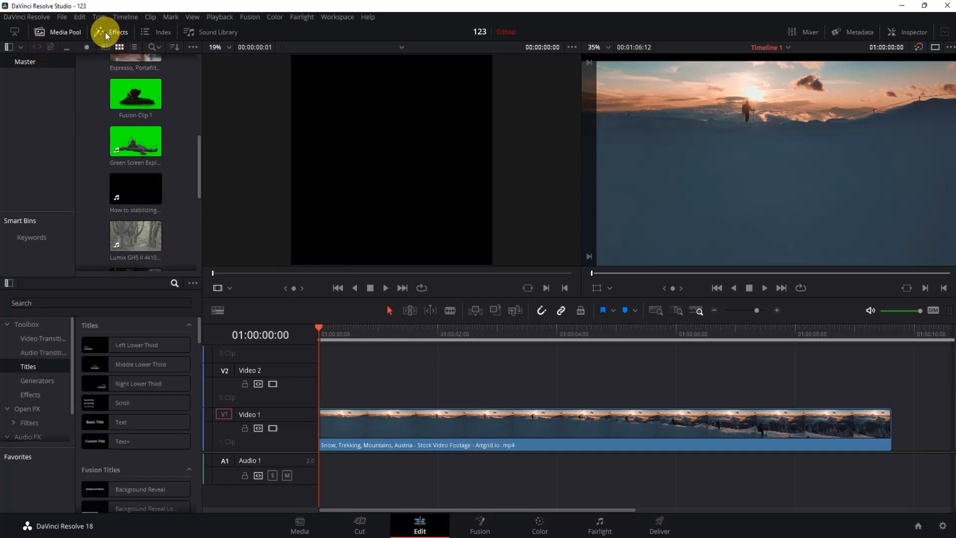
{"action": "left_click", "coordinate": [50, 31]}
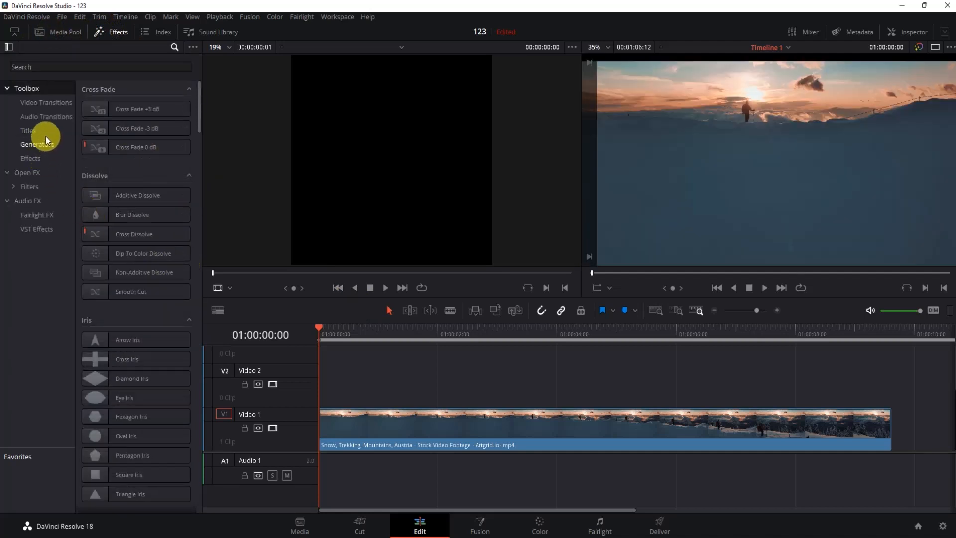
{"action": "left_click", "coordinate": [23, 130]}
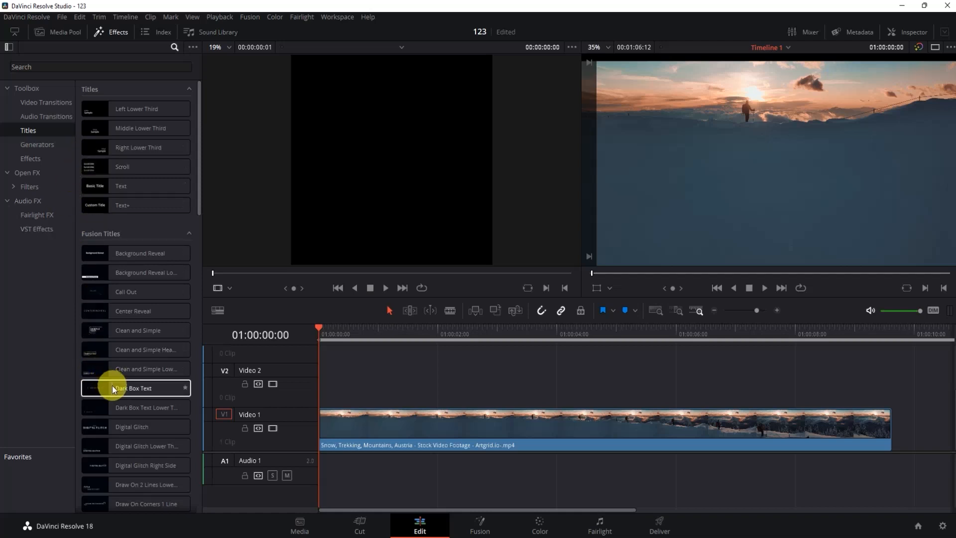
{"action": "scroll", "coordinate": [112, 389], "scroll_direction": "down", "scroll_amount": 10}
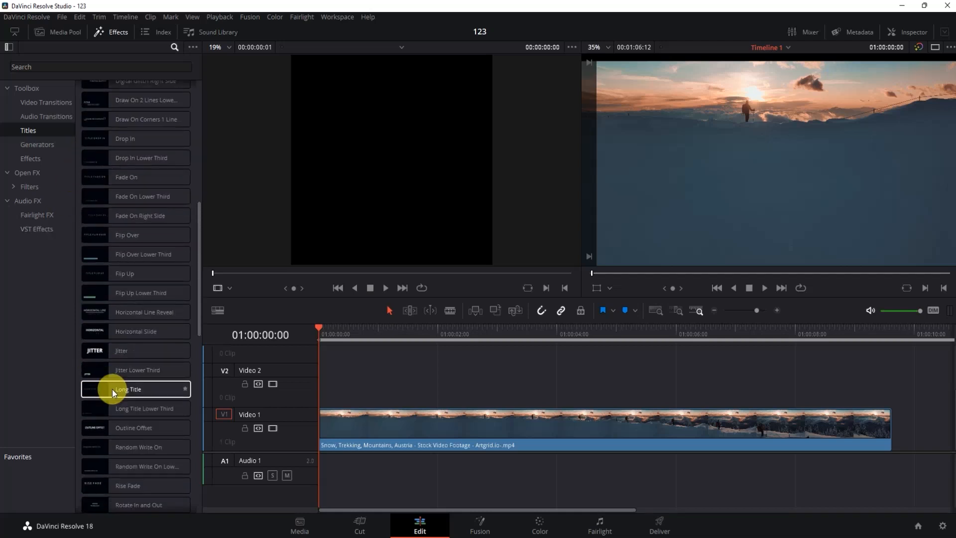
{"action": "scroll", "coordinate": [112, 390], "scroll_direction": "up", "scroll_amount": 10}
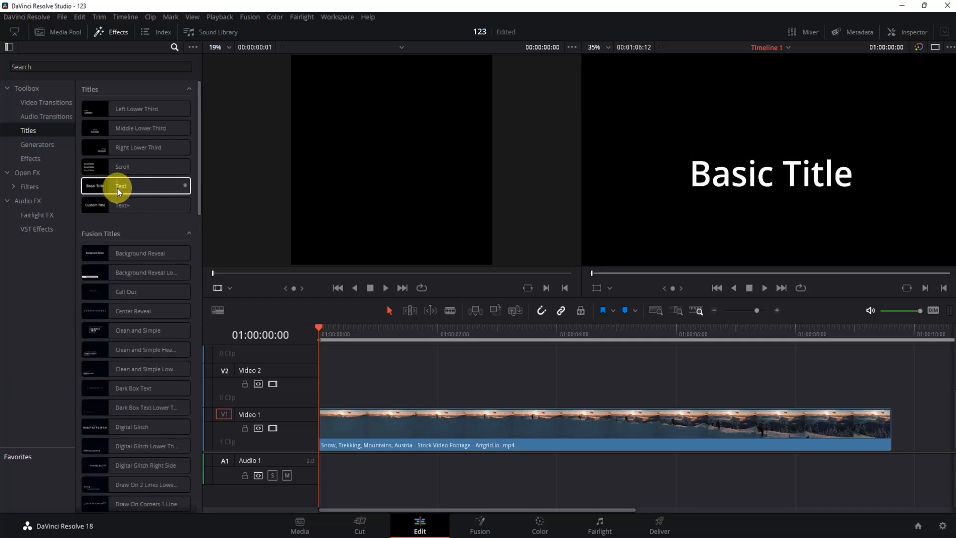
{"action": "left_click_drag", "start_coordinate": [118, 187], "coordinate": [322, 393]}
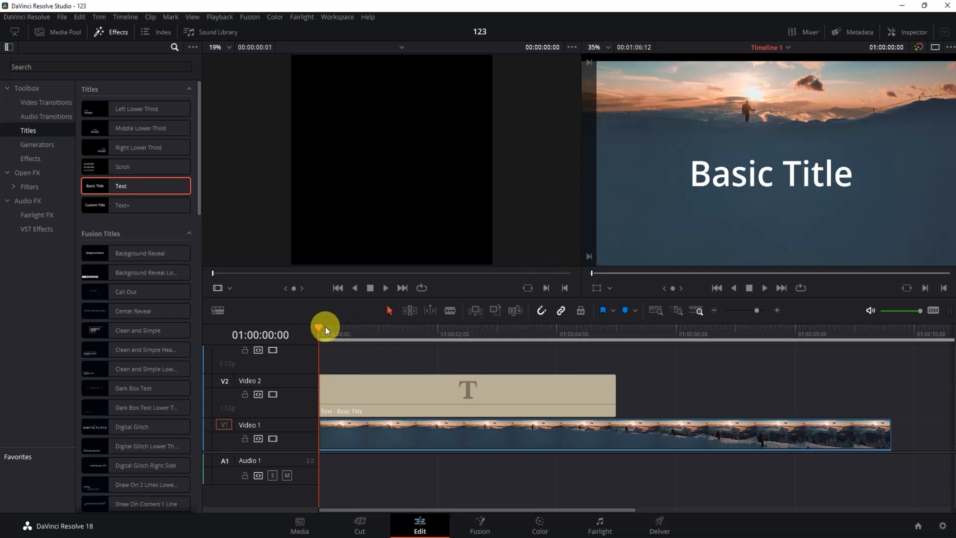
Move the playhead to 01:00:01:08 and show the properties of the title clip on Video 2
{"action": "left_click_drag", "start_coordinate": [324, 327], "coordinate": [558, 343]}
{"action": "left_click_drag", "start_coordinate": [292, 338], "coordinate": [288, 339]}
{"action": "left_click", "coordinate": [398, 335]}
{"action": "left_click", "coordinate": [349, 388]}
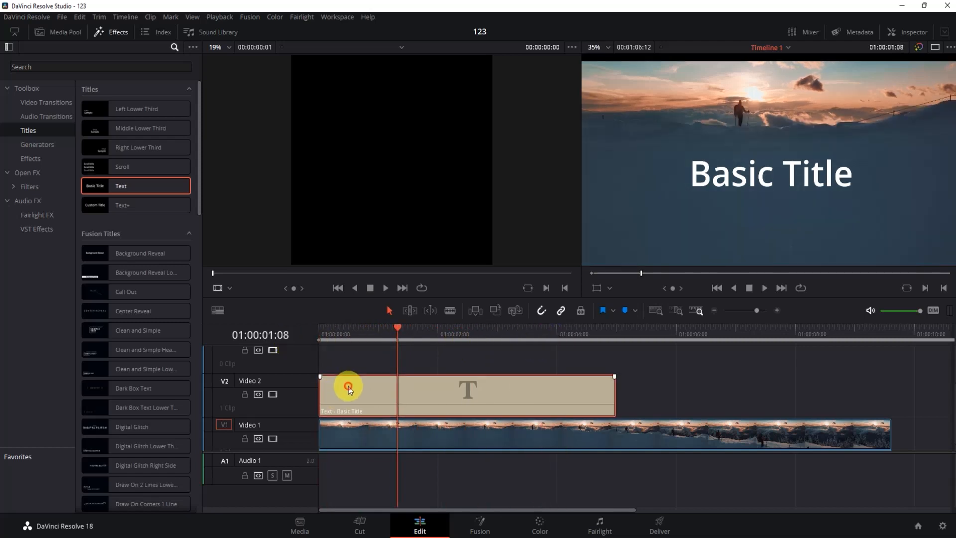
{"action": "left_click", "coordinate": [911, 29]}
Examine the title's available font, position, stroke, drop shadow and background settings
{"action": "scroll", "coordinate": [773, 159], "scroll_direction": "down", "scroll_amount": 1}
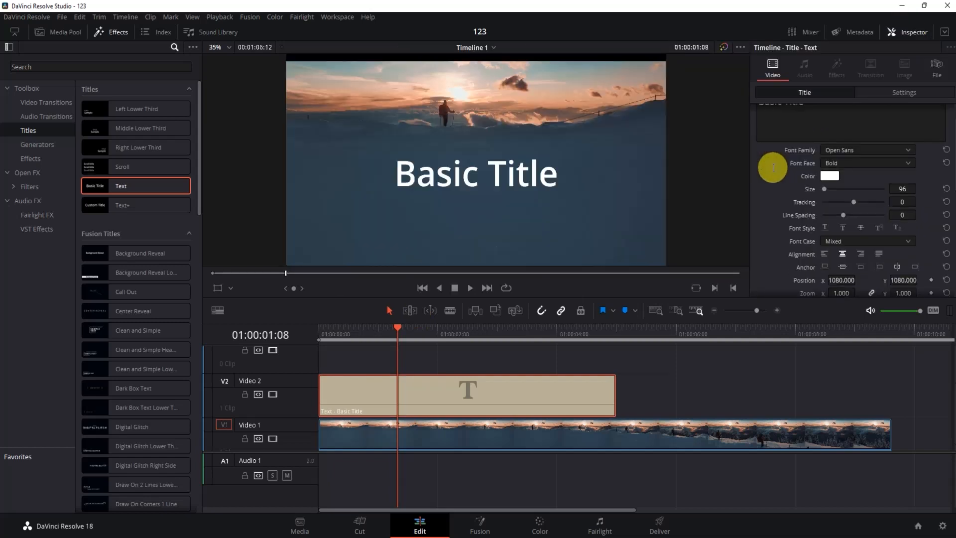
{"action": "scroll", "coordinate": [773, 168], "scroll_direction": "down", "scroll_amount": 1}
{"action": "scroll", "coordinate": [773, 168], "scroll_direction": "up", "scroll_amount": 2}
{"action": "scroll", "coordinate": [778, 157], "scroll_direction": "down", "scroll_amount": 1}
{"action": "scroll", "coordinate": [764, 190], "scroll_direction": "down", "scroll_amount": 1}
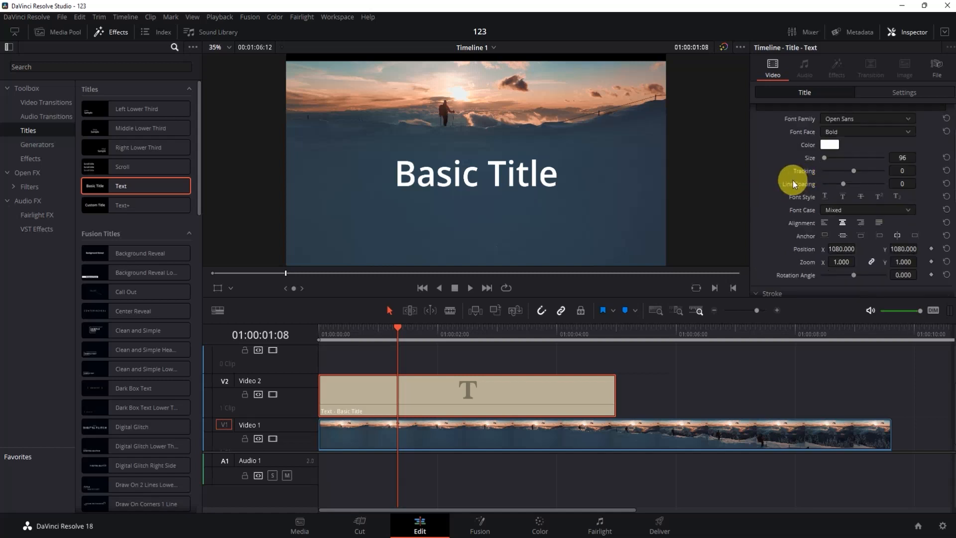
{"action": "scroll", "coordinate": [777, 185], "scroll_direction": "down", "scroll_amount": 3}
{"action": "scroll", "coordinate": [762, 206], "scroll_direction": "down", "scroll_amount": 3}
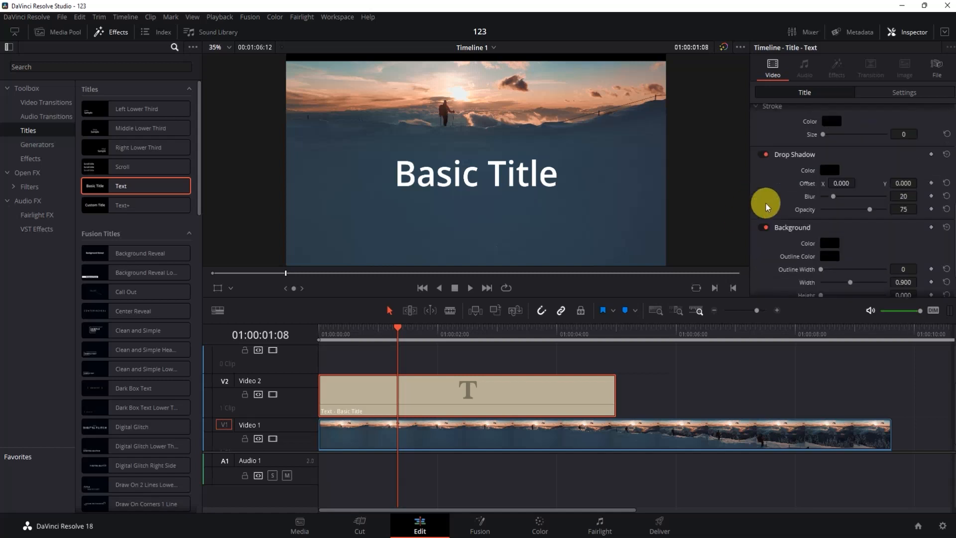
{"action": "scroll", "coordinate": [767, 198], "scroll_direction": "up", "scroll_amount": 5}
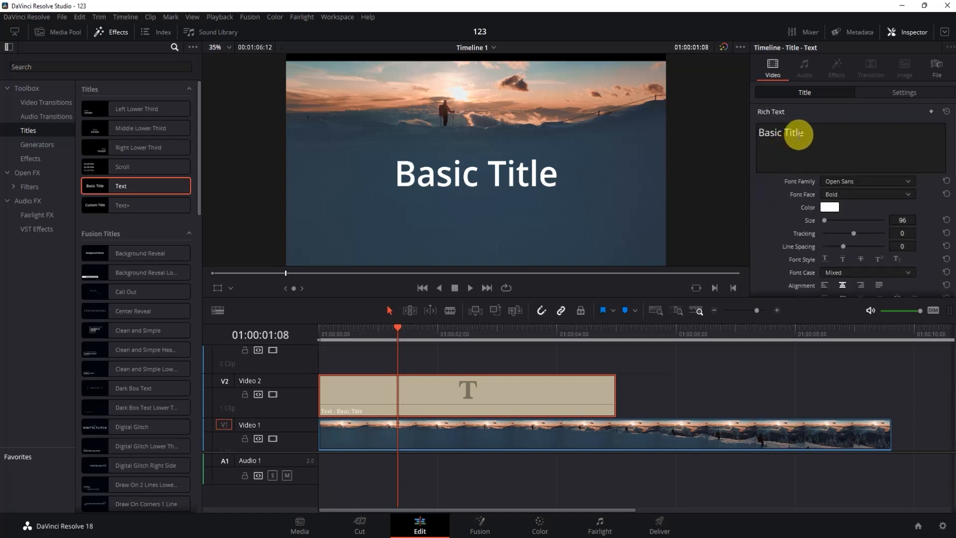
Replace the title's text with "MOUNTAIN RANGE", correcting its spelling
{"action": "left_click", "coordinate": [818, 134]}
{"action": "key", "text": "ctrl+a"}
{"action": "type", "text": "MOI"}
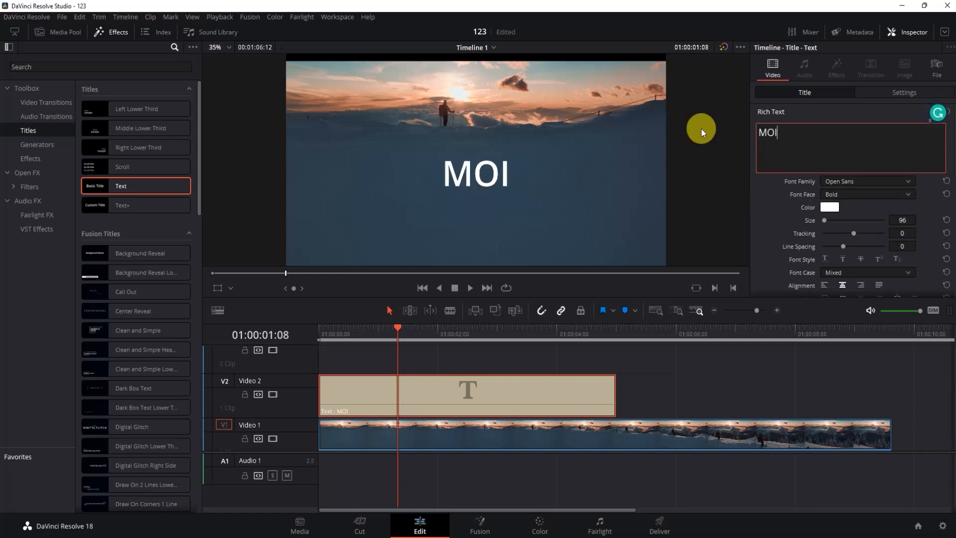
{"action": "type", "text": "NTAIL RANGE"}
{"action": "mouse_move", "coordinate": [801, 138]}
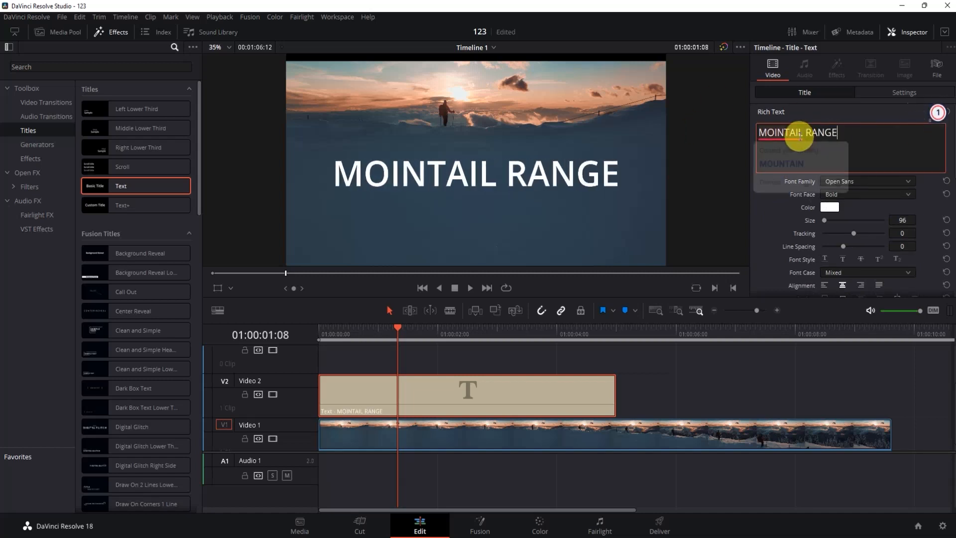
{"action": "left_click", "coordinate": [796, 166]}
{"action": "left_click", "coordinate": [938, 123]}
{"action": "left_click", "coordinate": [944, 16]}
{"action": "left_click", "coordinate": [900, 150]}
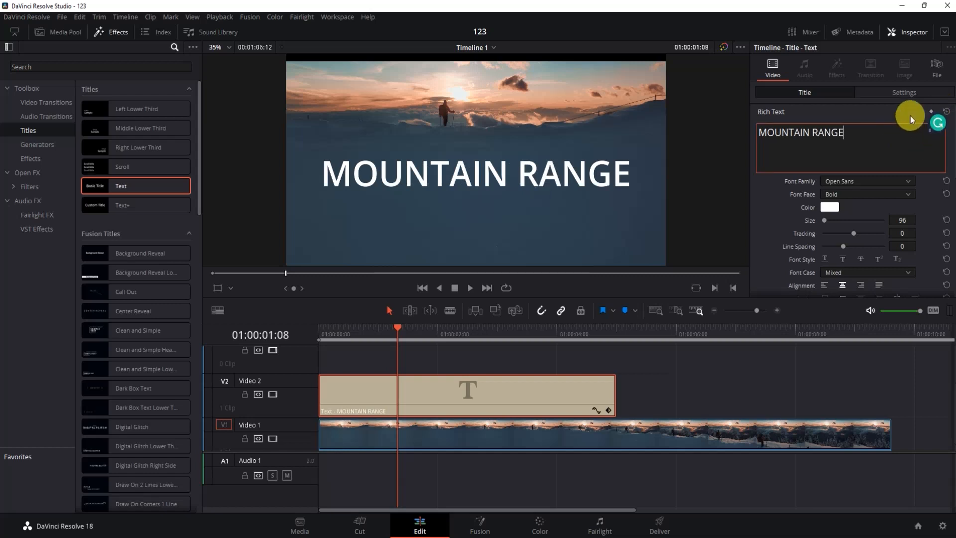
{"action": "left_click", "coordinate": [896, 114]}
{"action": "left_click", "coordinate": [566, 158]}
{"action": "left_click", "coordinate": [218, 288]}
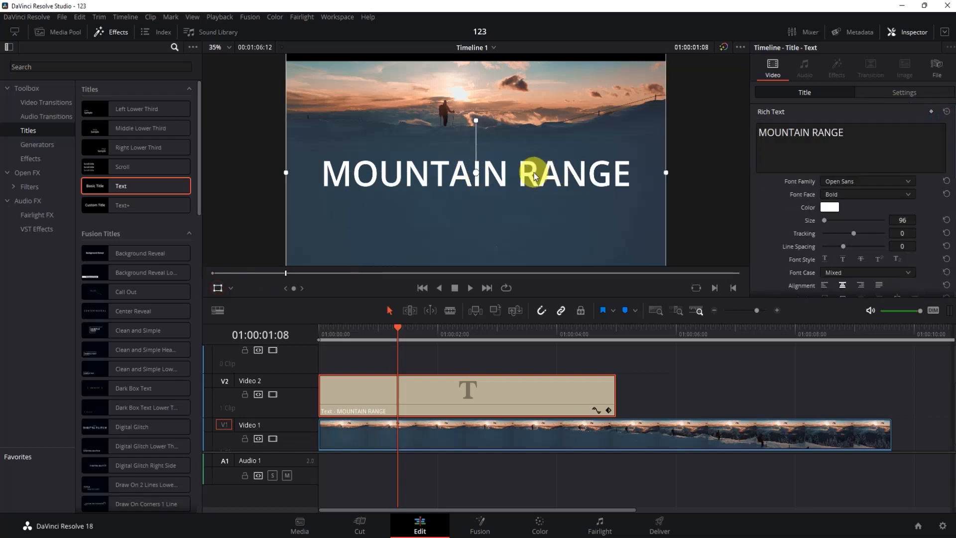
{"action": "left_click", "coordinate": [217, 288]}
{"action": "left_click", "coordinate": [649, 209]}
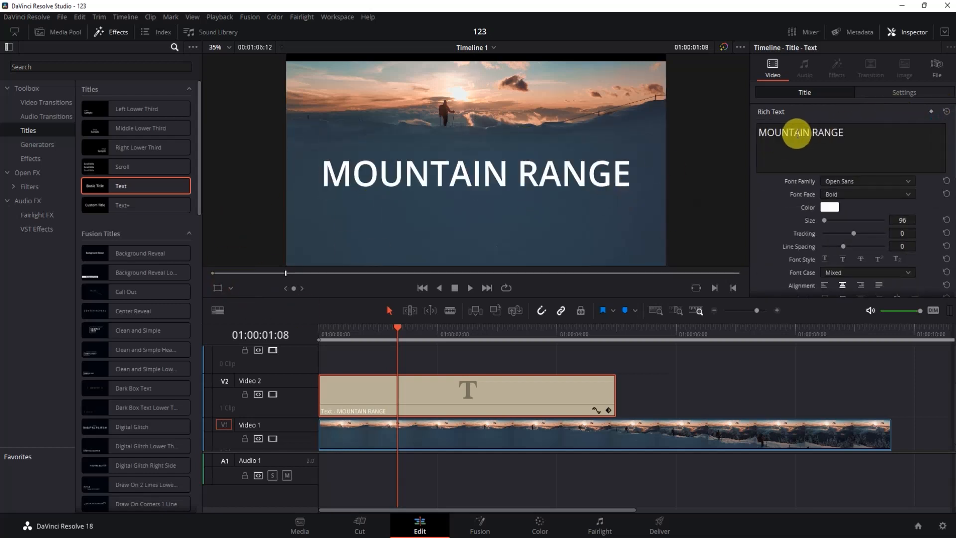
Change the title's text colour to the near-white shade #ebf2f3
{"action": "left_click", "coordinate": [828, 209]}
{"action": "left_click", "coordinate": [544, 227]}
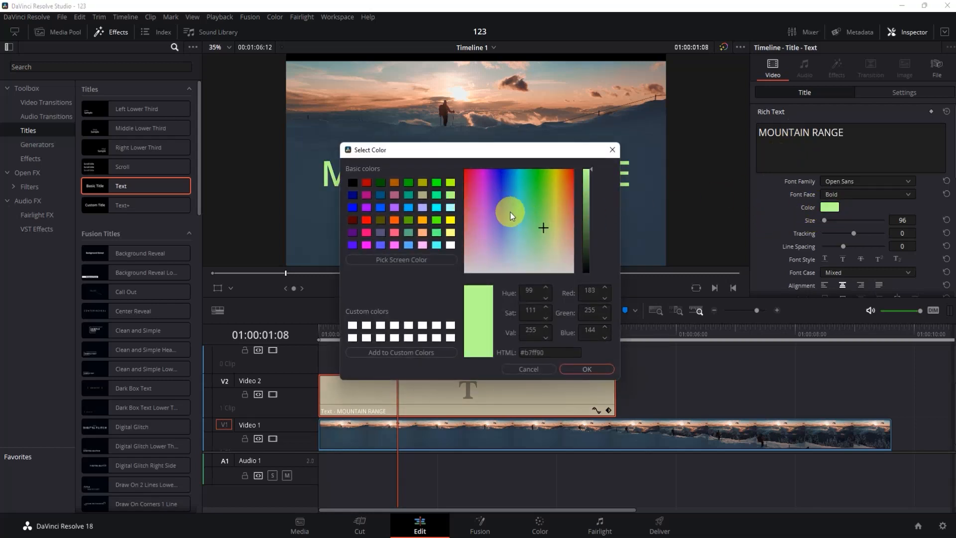
{"action": "left_click_drag", "start_coordinate": [510, 211], "coordinate": [517, 269]}
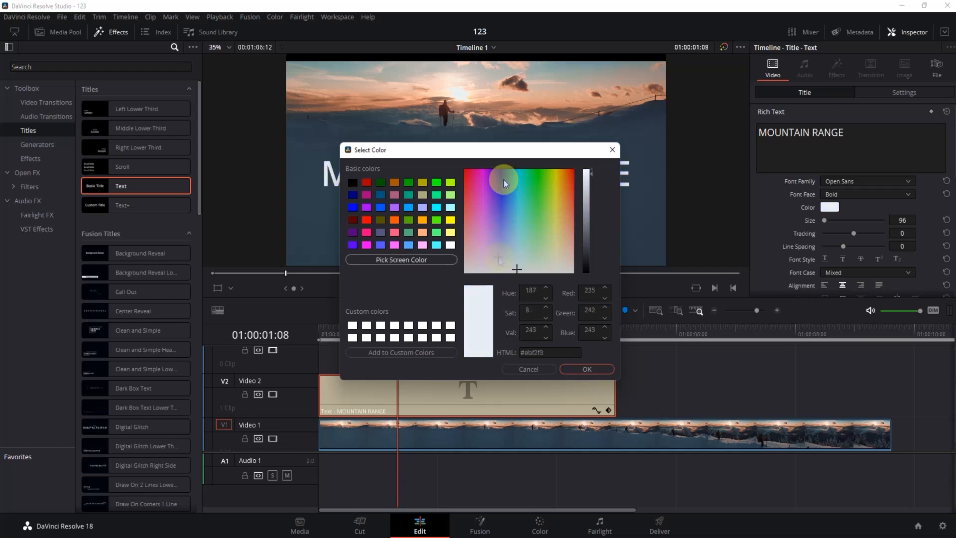
{"action": "left_click", "coordinate": [593, 371]}
Set the title's font family to Perpetua Titling MT, with size 77 and line spacing 6
{"action": "left_click", "coordinate": [868, 180]}
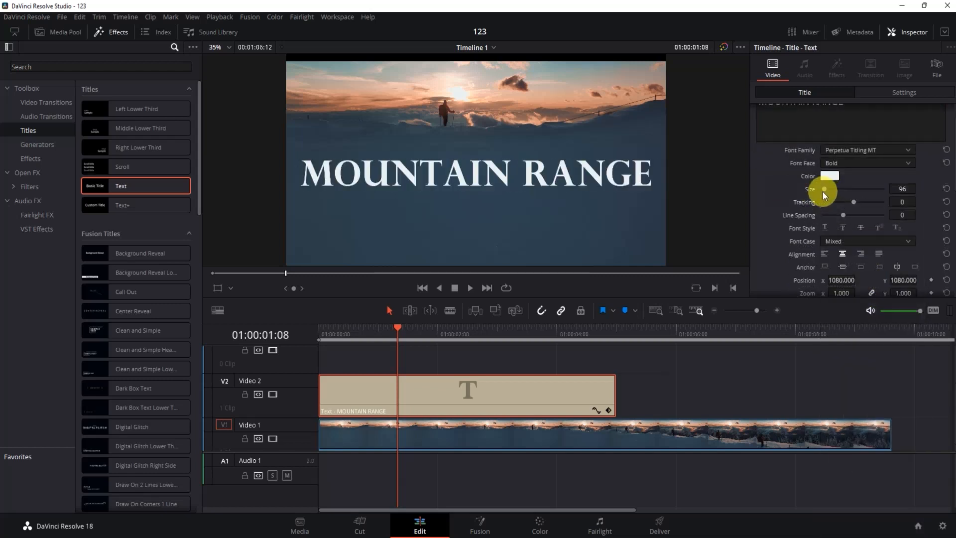
{"action": "left_click_drag", "start_coordinate": [823, 189], "coordinate": [803, 205]}
{"action": "mouse_move", "coordinate": [902, 201]}
{"action": "left_mouse_down"}
{"action": "mouse_move", "coordinate": [895, 201]}
{"action": "mouse_move", "coordinate": [904, 216]}
{"action": "left_mouse_up"}
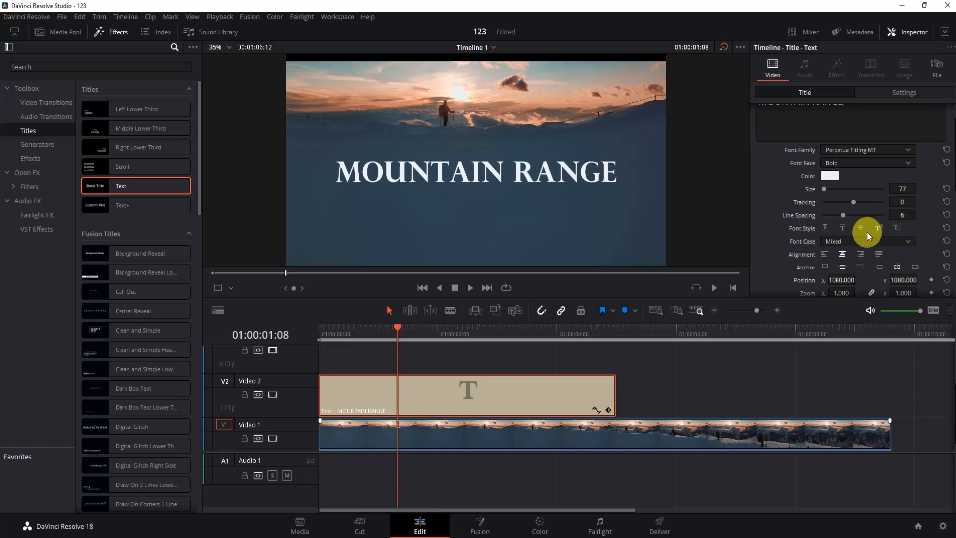
Try the All Caps font case on the title and settle on All Lowercase
{"action": "scroll", "coordinate": [770, 235], "scroll_direction": "down", "scroll_amount": 1}
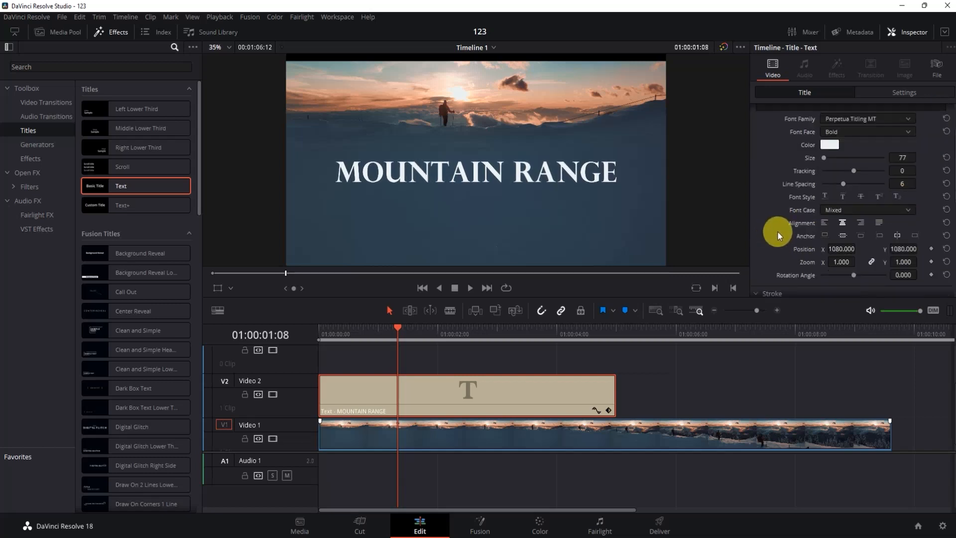
{"action": "left_click", "coordinate": [856, 214]}
{"action": "left_click", "coordinate": [855, 232]}
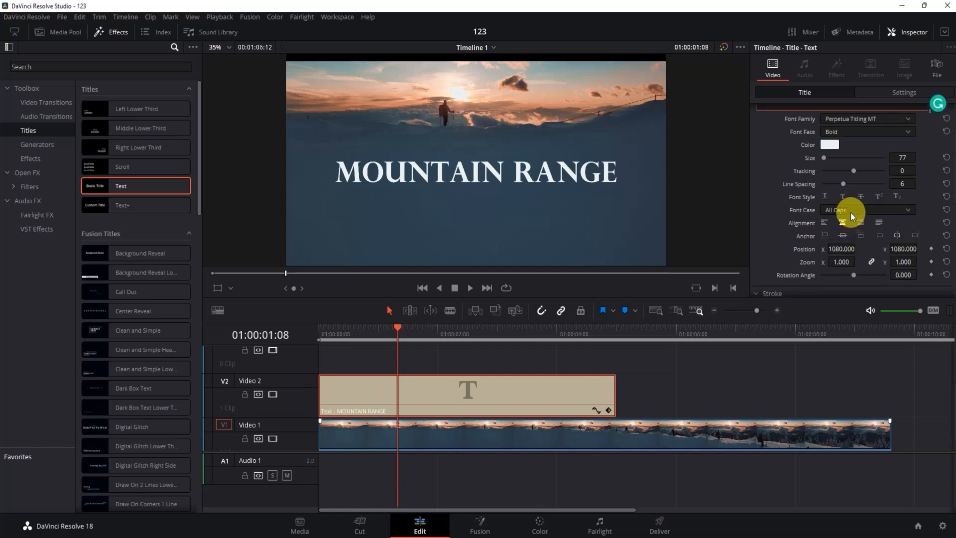
{"action": "left_click", "coordinate": [850, 212]}
{"action": "left_click", "coordinate": [848, 246]}
{"action": "left_click", "coordinate": [846, 214]}
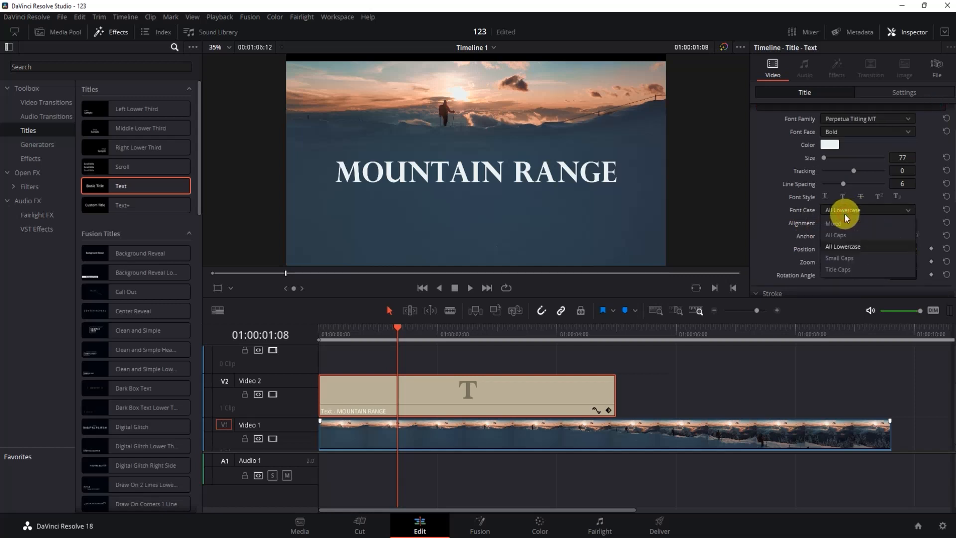
{"action": "left_click", "coordinate": [772, 234]}
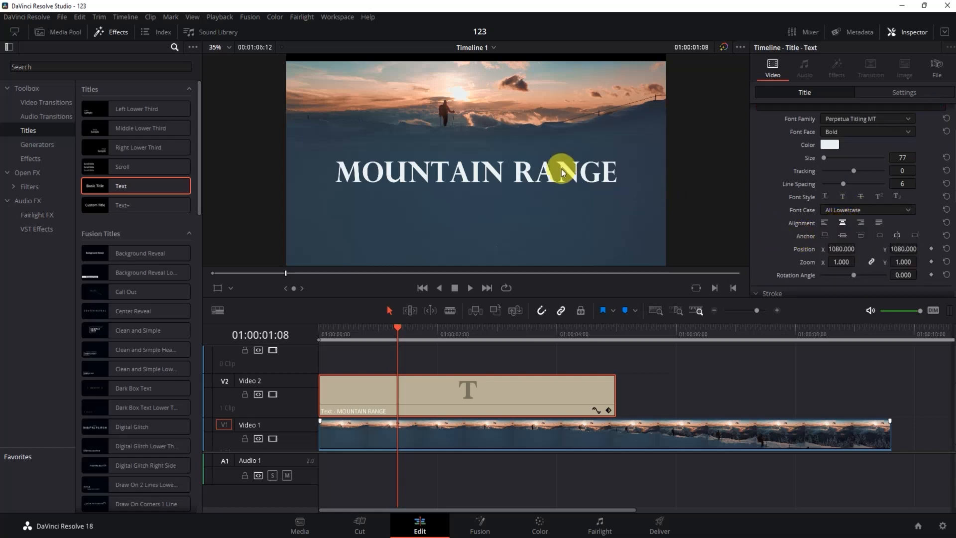
Give the title's drop shadow an offset of X 8 and Y -22, blur 30 and opacity 62
{"action": "scroll", "coordinate": [871, 214], "scroll_direction": "down", "scroll_amount": 5}
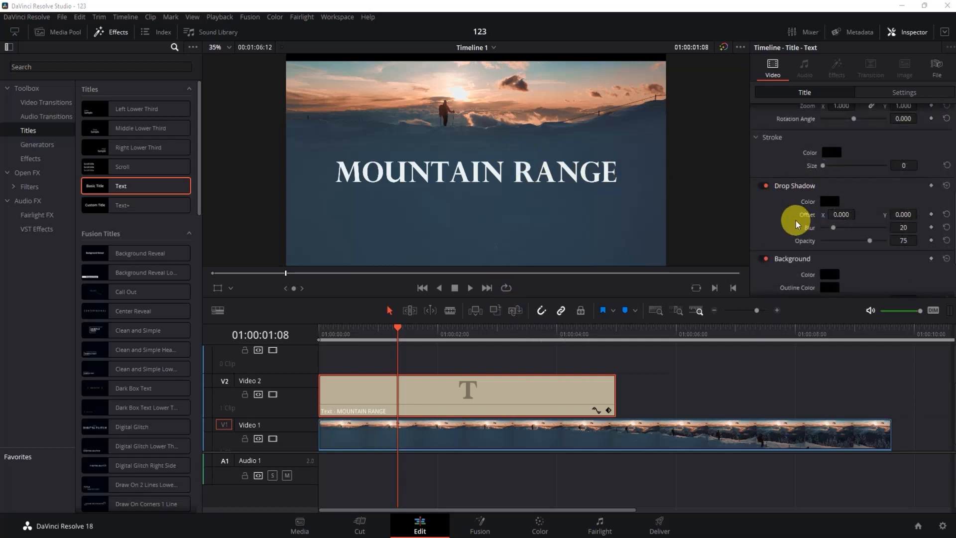
{"action": "scroll", "coordinate": [448, 172], "scroll_direction": "up", "scroll_amount": 3}
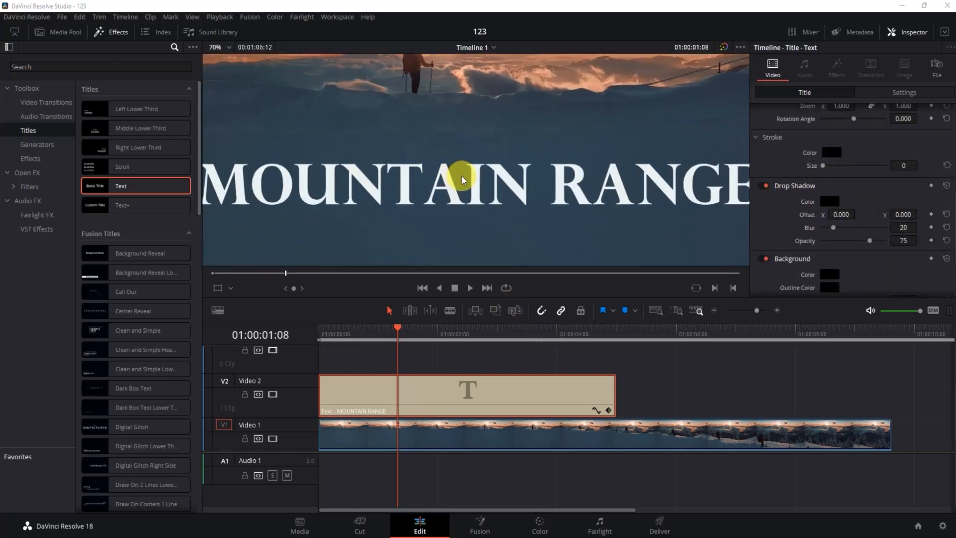
{"action": "scroll", "coordinate": [465, 182], "scroll_direction": "up", "scroll_amount": 2}
{"action": "scroll", "coordinate": [498, 214], "scroll_direction": "up", "scroll_amount": 3}
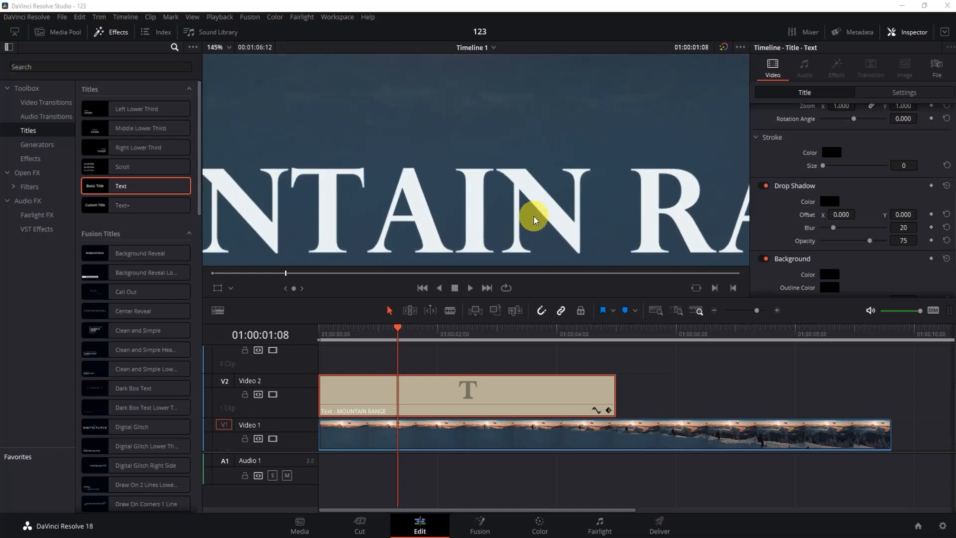
{"action": "scroll", "coordinate": [535, 219], "scroll_direction": "up", "scroll_amount": 1}
{"action": "scroll", "coordinate": [587, 187], "scroll_direction": "down", "scroll_amount": 2}
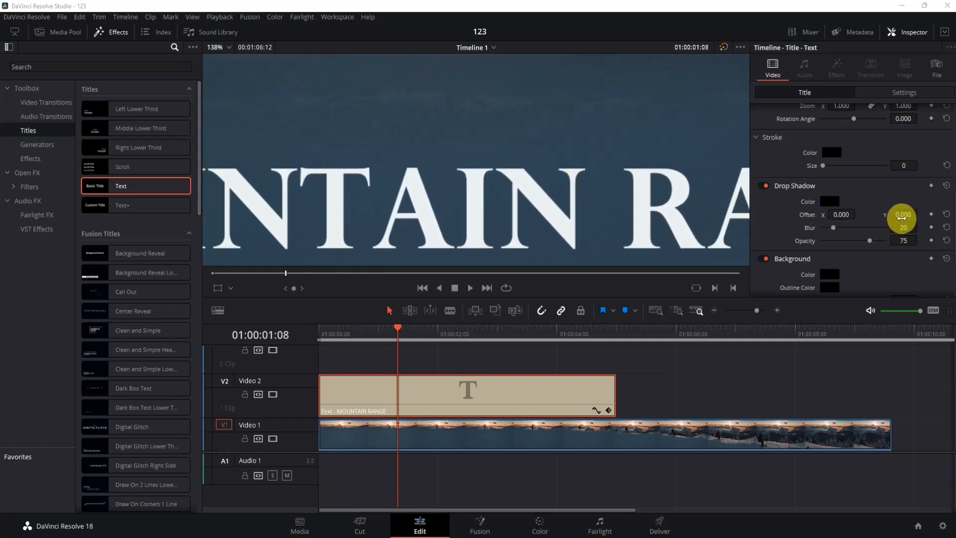
{"action": "left_click_drag", "start_coordinate": [903, 216], "coordinate": [909, 214]}
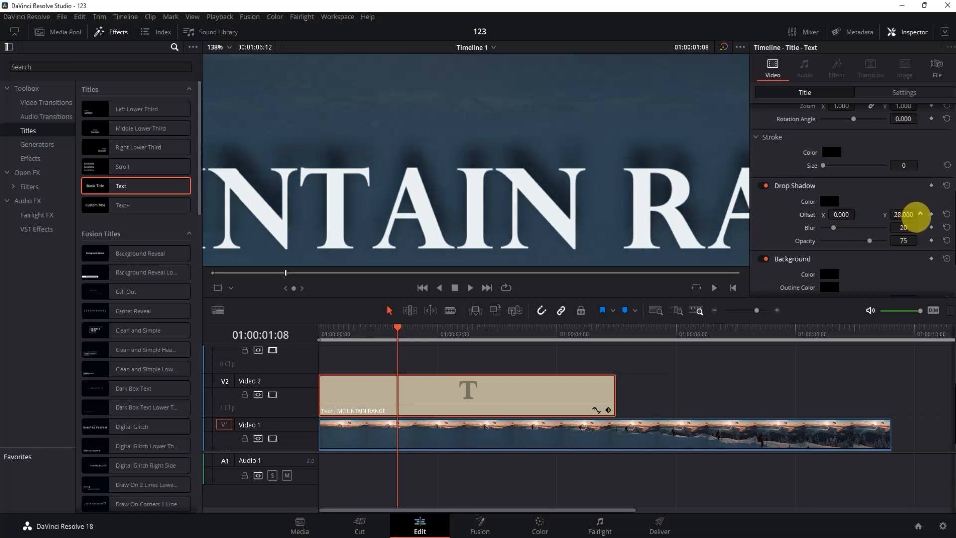
{"action": "scroll", "coordinate": [921, 214], "scroll_direction": "down", "scroll_amount": 2}
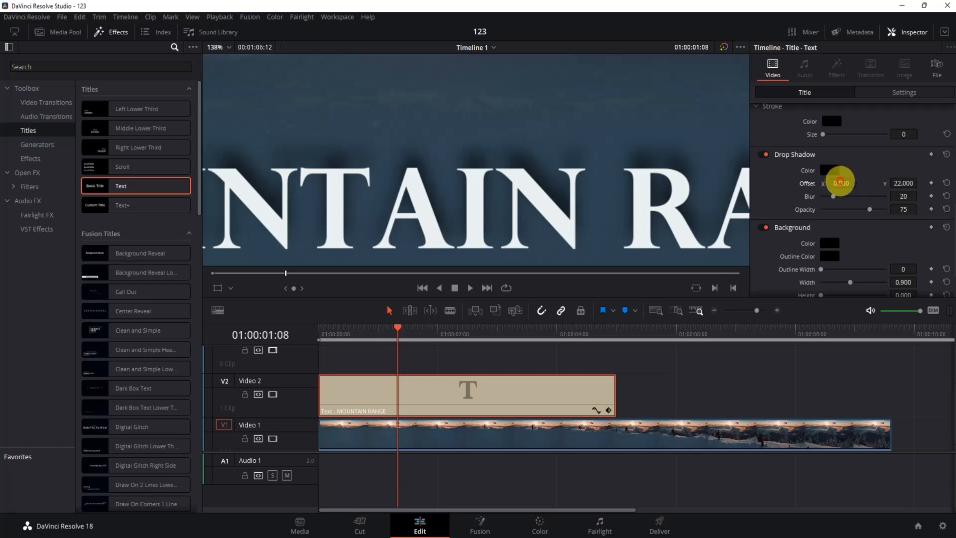
{"action": "left_click_drag", "start_coordinate": [840, 182], "coordinate": [838, 210]}
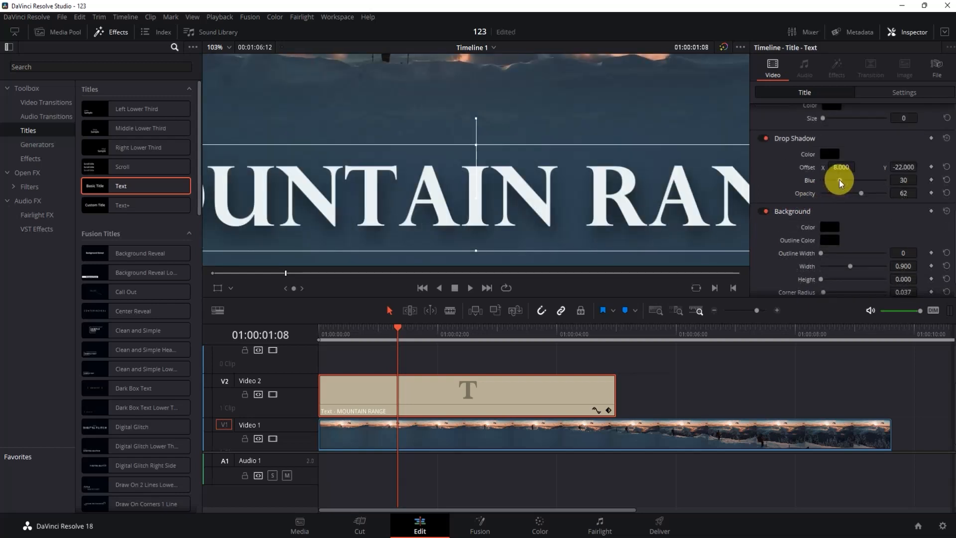
Sharpen the title's drop shadow with blur 1 and offset it to X -12, Y -13, keeping its black colour
{"action": "mouse_move", "coordinate": [840, 183]}
{"action": "left_mouse_down"}
{"action": "mouse_move", "coordinate": [803, 183]}
{"action": "mouse_move", "coordinate": [844, 167]}
{"action": "mouse_move", "coordinate": [836, 167]}
{"action": "left_mouse_up"}
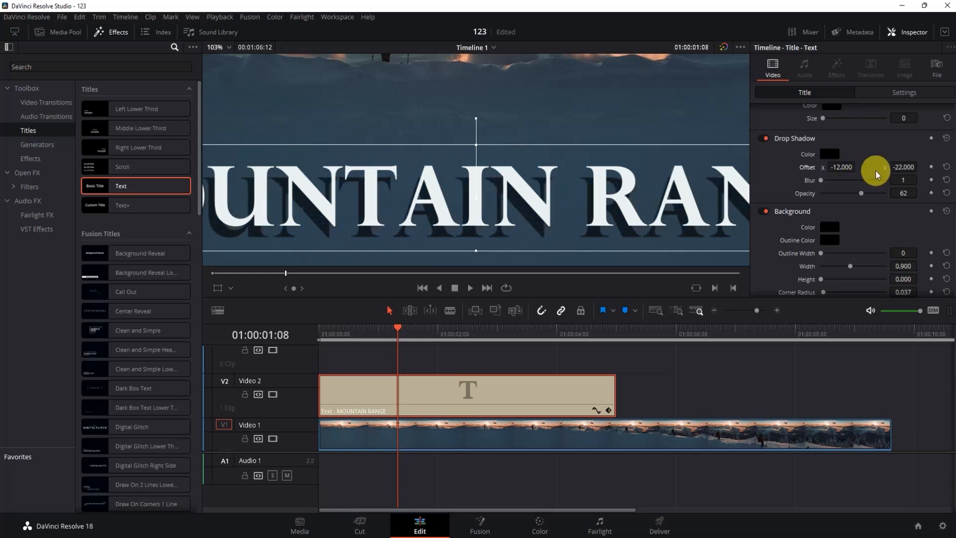
{"action": "left_click_drag", "start_coordinate": [895, 166], "coordinate": [907, 167]}
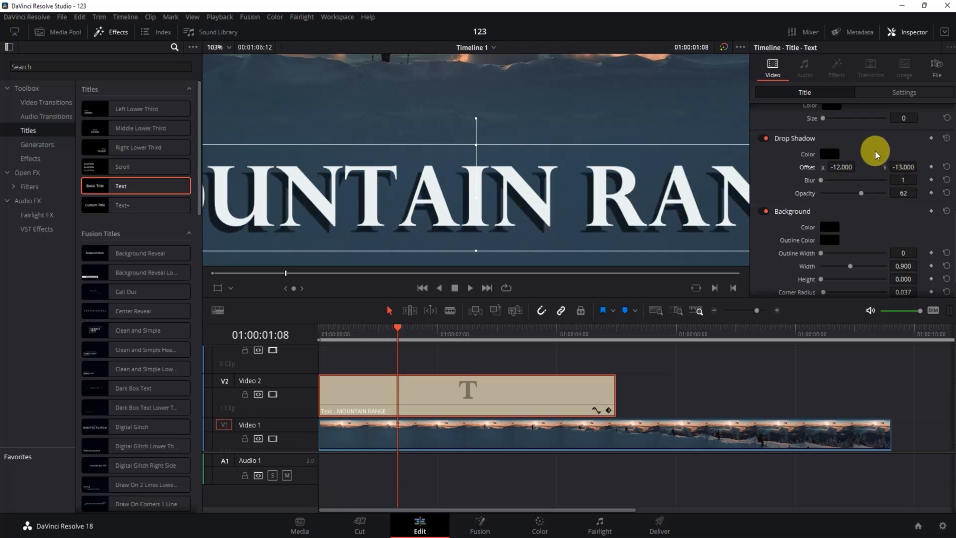
{"action": "left_click", "coordinate": [829, 154]}
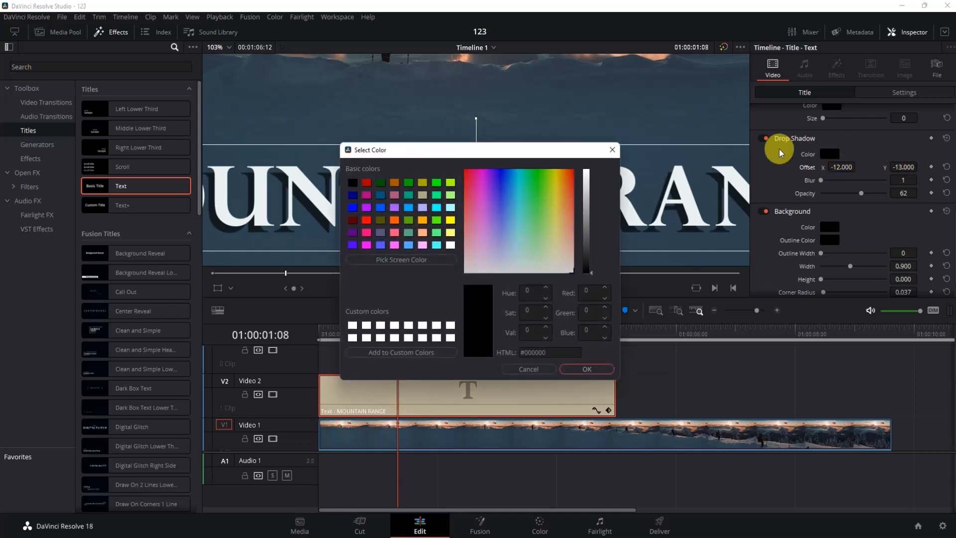
{"action": "left_click", "coordinate": [612, 149]}
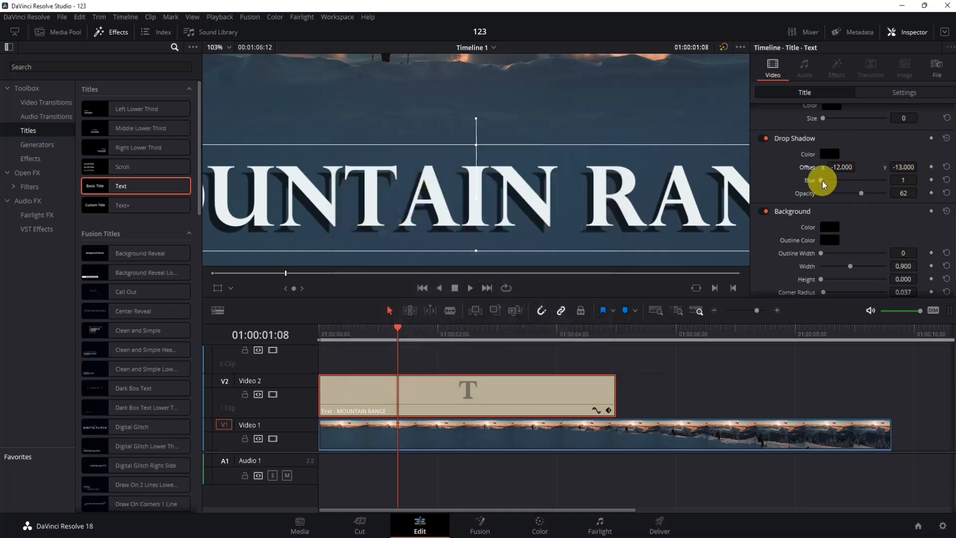
Soften the title's drop shadow with blur 11 and set its opacity to 58
{"action": "left_click_drag", "start_coordinate": [823, 181], "coordinate": [833, 183]}
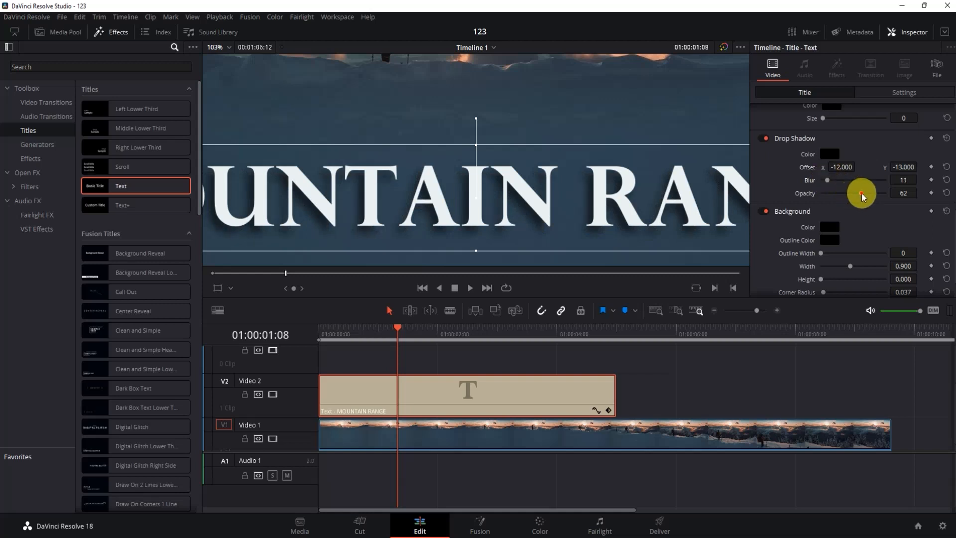
{"action": "left_click_drag", "start_coordinate": [878, 196], "coordinate": [859, 194]}
Give the title a background box with height 0.107 and width 0.840
{"action": "scroll", "coordinate": [772, 196], "scroll_direction": "down", "scroll_amount": 2}
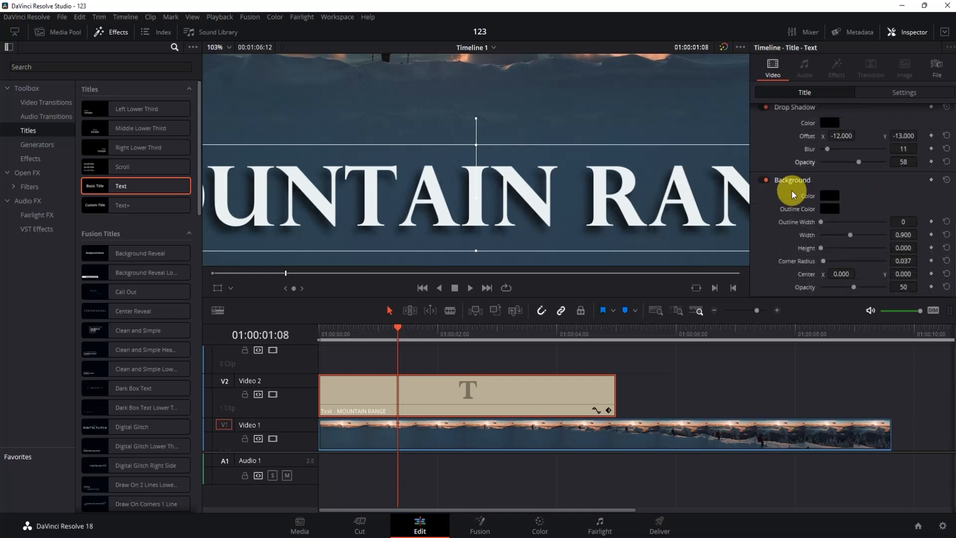
{"action": "key", "text": "shift+z"}
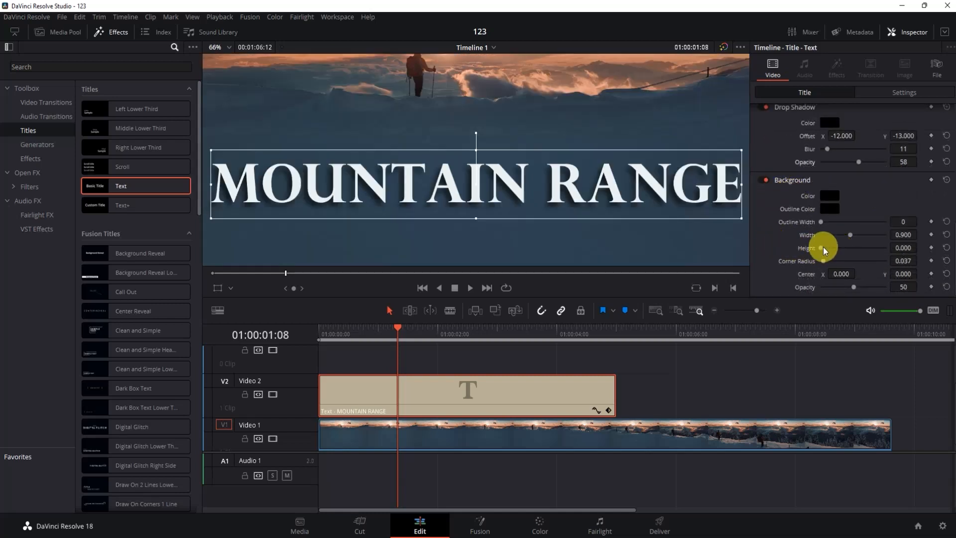
{"action": "left_click_drag", "start_coordinate": [823, 251], "coordinate": [824, 248]}
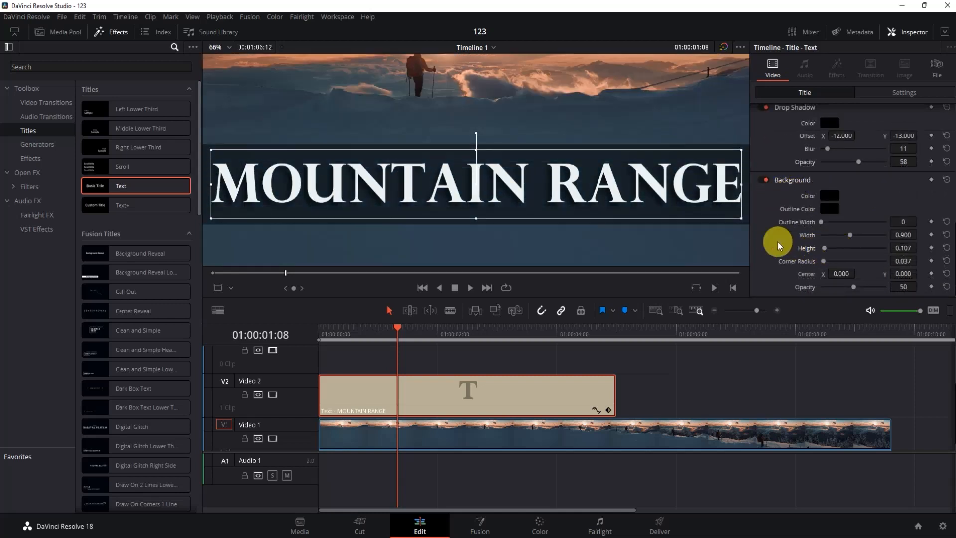
{"action": "scroll", "coordinate": [599, 188], "scroll_direction": "down", "scroll_amount": 2}
{"action": "scroll", "coordinate": [599, 188], "scroll_direction": "down", "scroll_amount": 1}
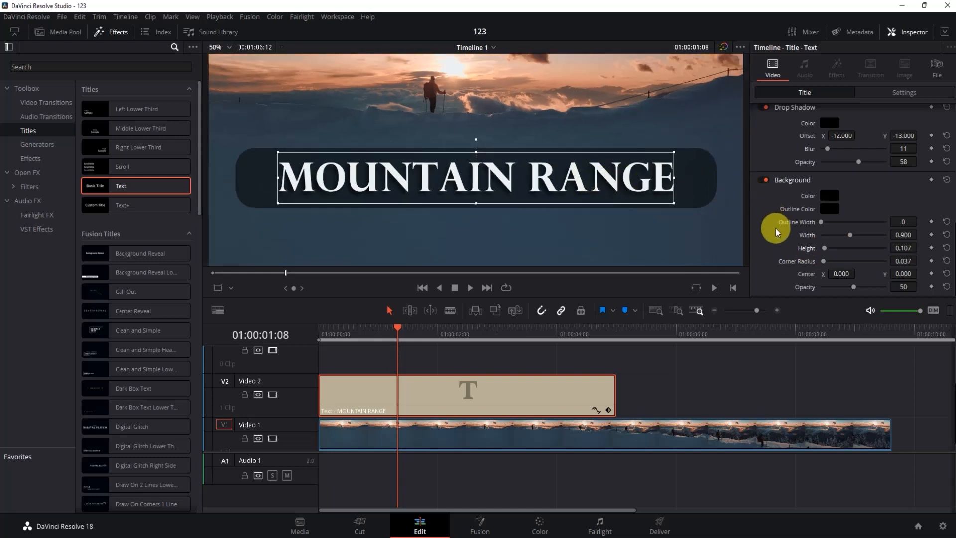
{"action": "left_click_drag", "start_coordinate": [850, 233], "coordinate": [850, 238]}
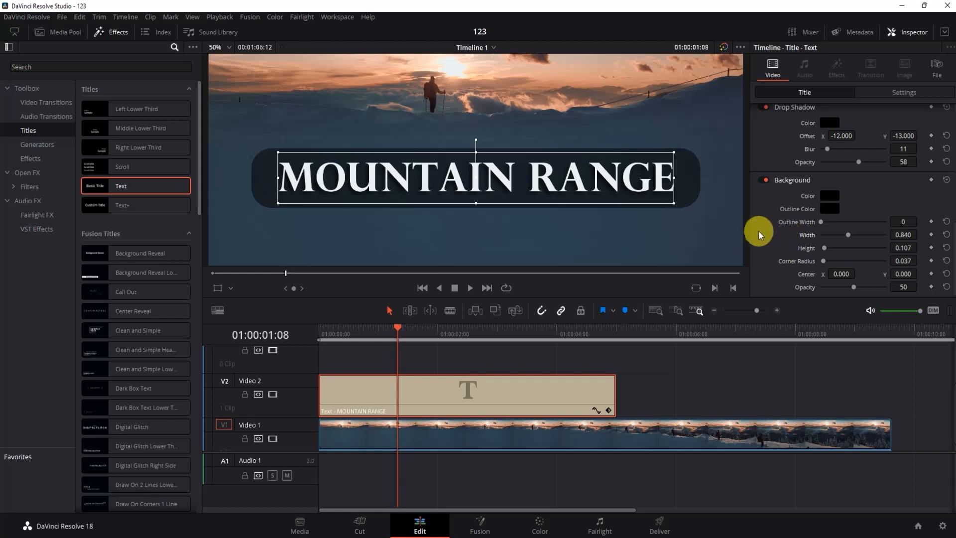
Set the title's stroke colour to bright red and increase the stroke size to outline the letters
{"action": "scroll", "coordinate": [756, 234], "scroll_direction": "up", "scroll_amount": 5}
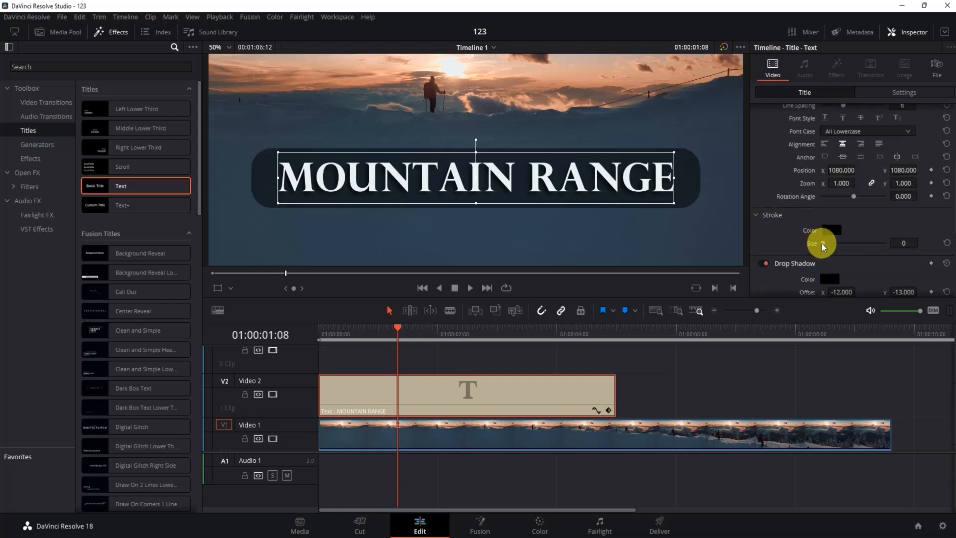
{"action": "scroll", "coordinate": [576, 181], "scroll_direction": "up", "scroll_amount": 2}
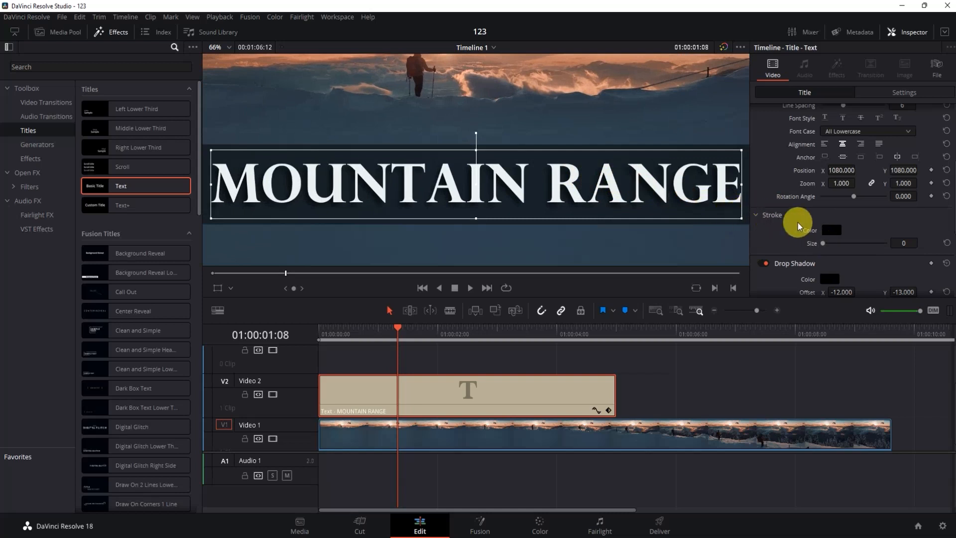
{"action": "left_click_drag", "start_coordinate": [824, 244], "coordinate": [831, 245]}
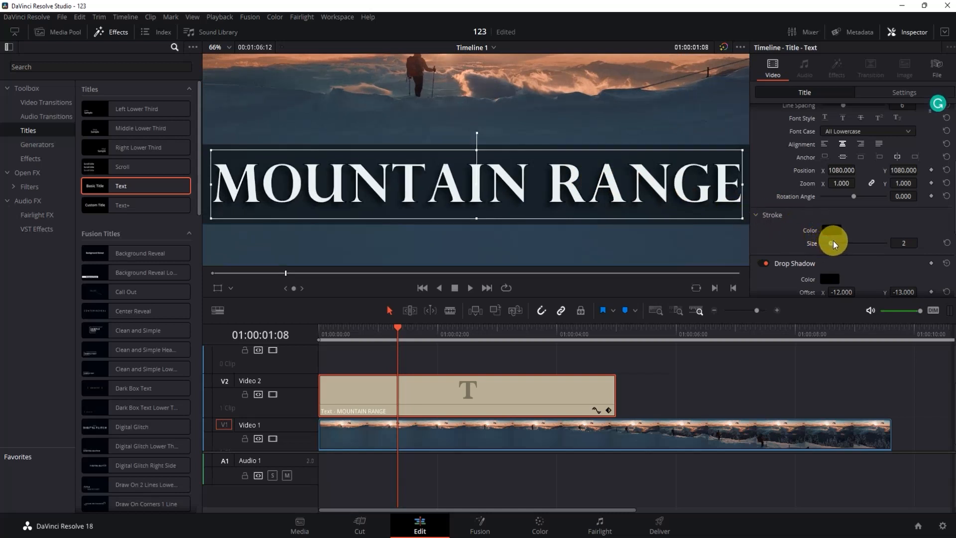
{"action": "left_click", "coordinate": [832, 230]}
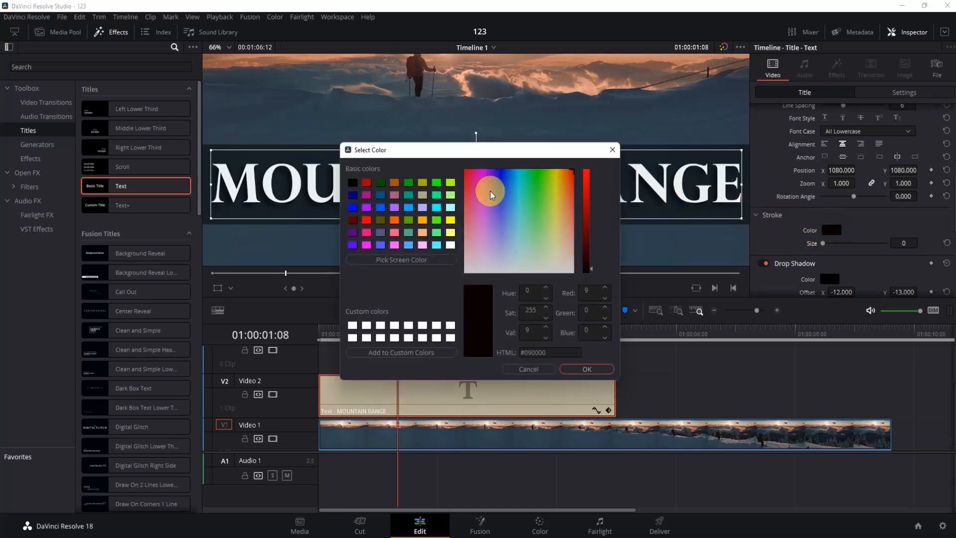
{"action": "left_click_drag", "start_coordinate": [491, 194], "coordinate": [457, 163]}
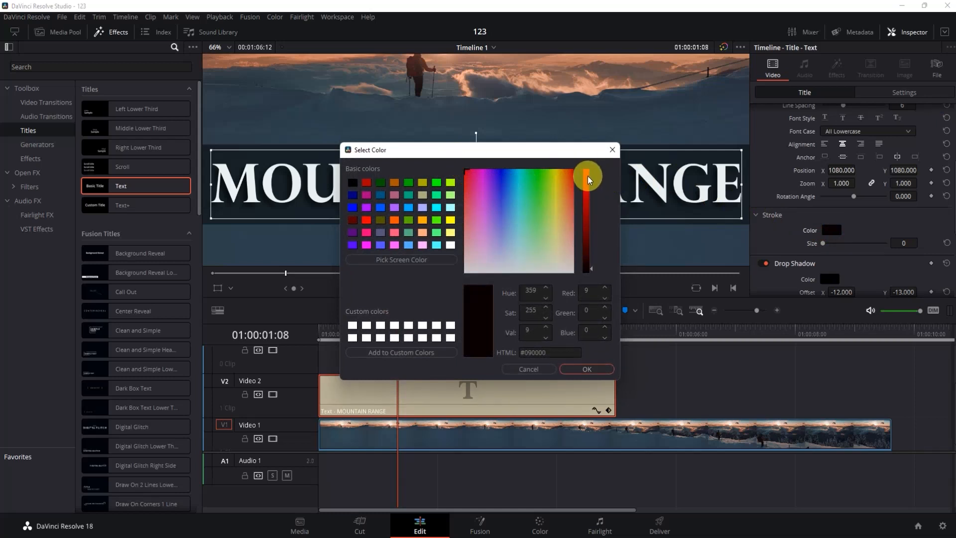
{"action": "left_click_drag", "start_coordinate": [588, 180], "coordinate": [584, 150]}
{"action": "left_click", "coordinate": [600, 369]}
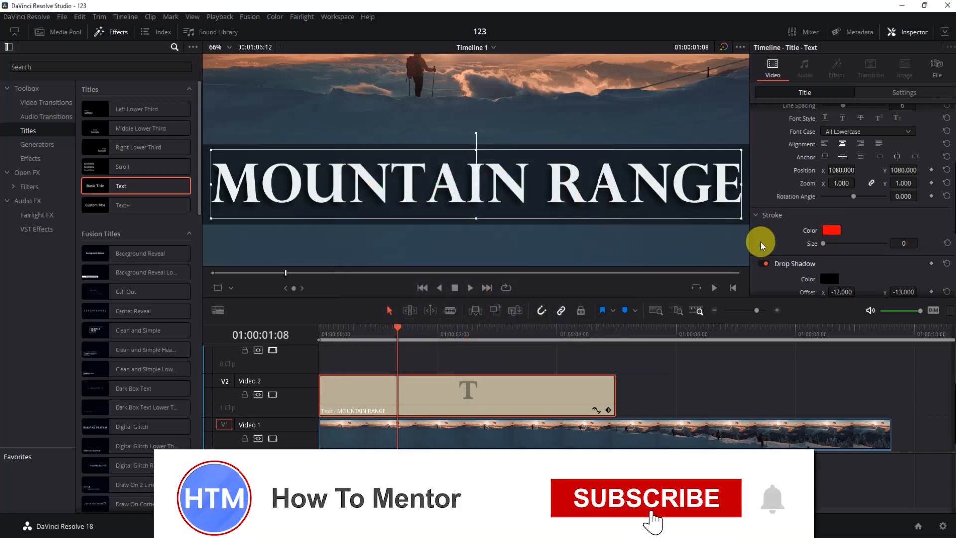
{"action": "left_click_drag", "start_coordinate": [828, 244], "coordinate": [838, 245]}
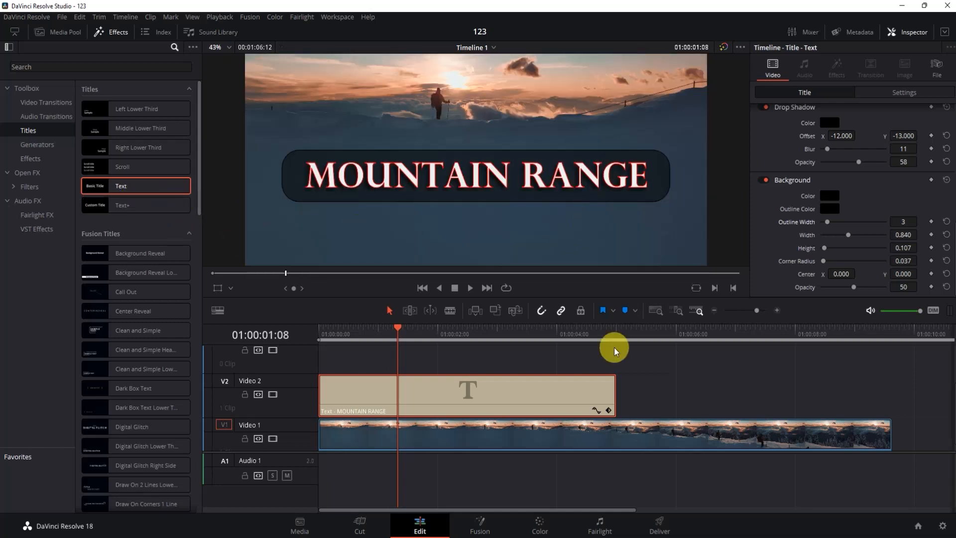
Delete the basic text title and place a Text+ title at the start of Video 2 above the mountain clip
{"action": "left_click", "coordinate": [508, 386]}
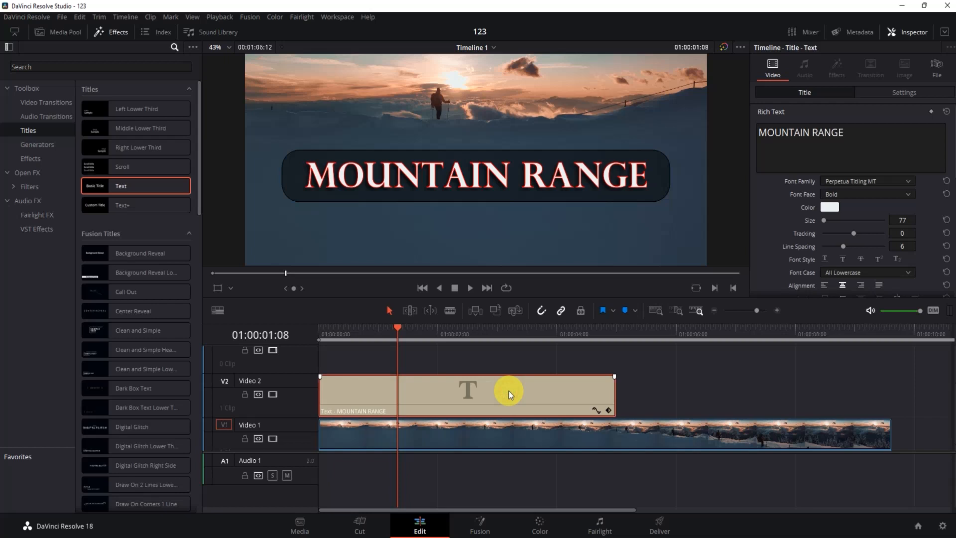
{"action": "key", "text": "Delete"}
{"action": "left_click_drag", "start_coordinate": [150, 205], "coordinate": [330, 402]}
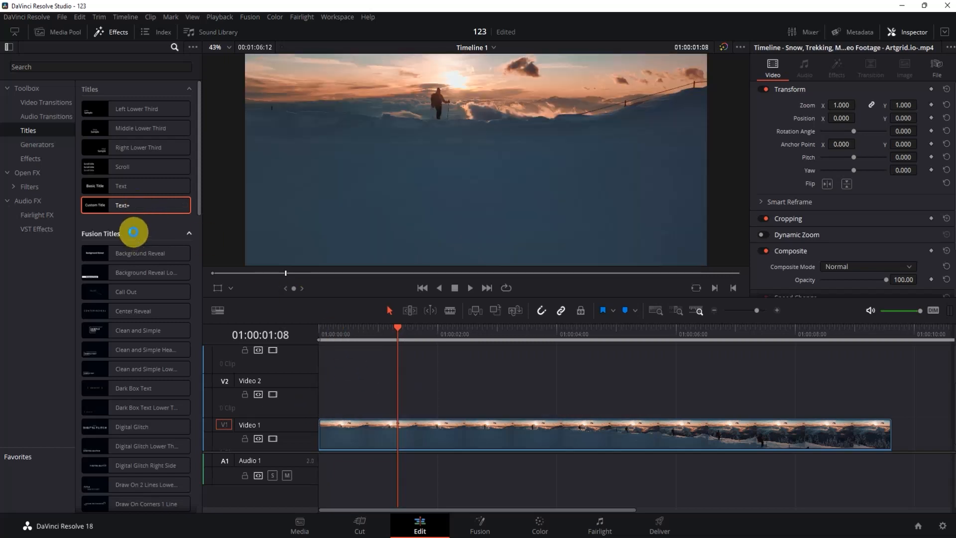
{"action": "left_click_drag", "start_coordinate": [123, 208], "coordinate": [329, 388]}
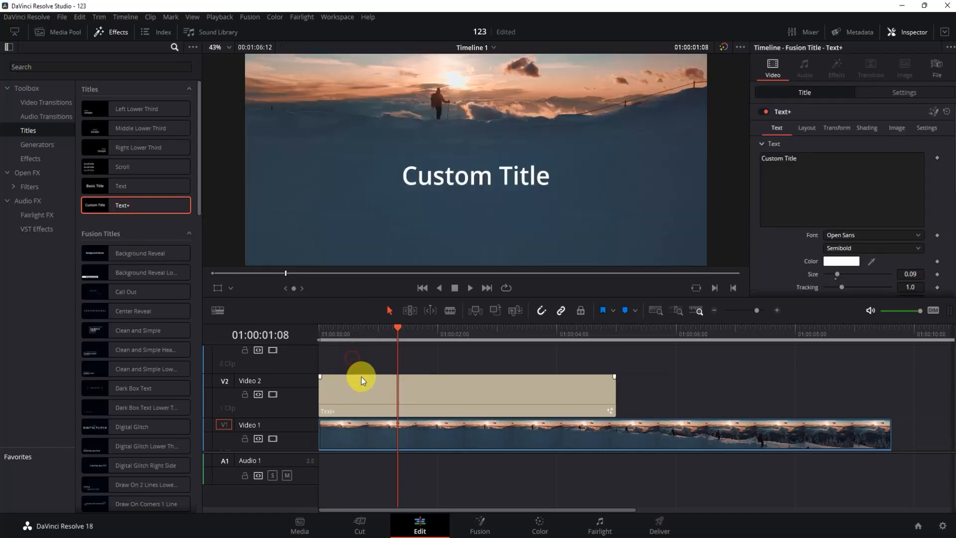
{"action": "left_click", "coordinate": [366, 391]}
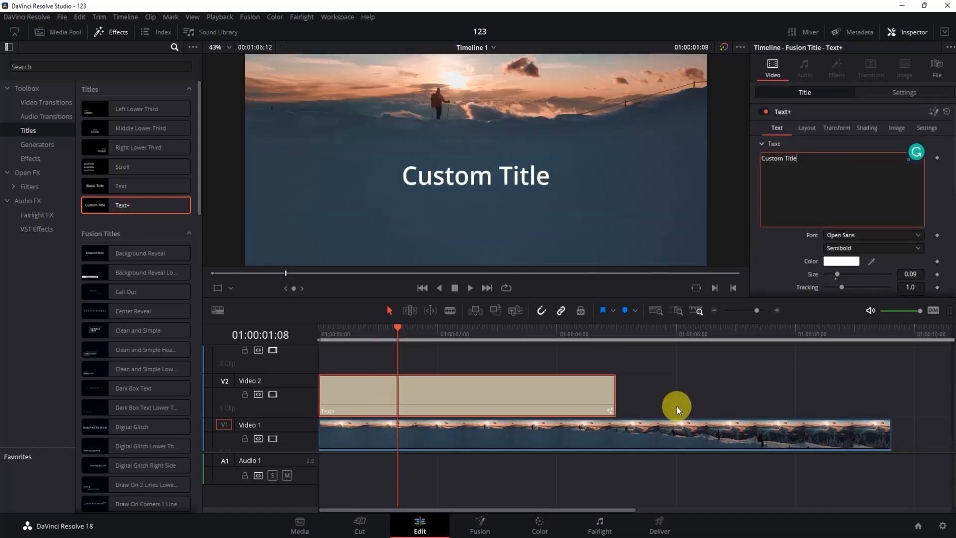
{"action": "key", "text": "Delete"}
{"action": "left_click_drag", "start_coordinate": [141, 205], "coordinate": [326, 392]}
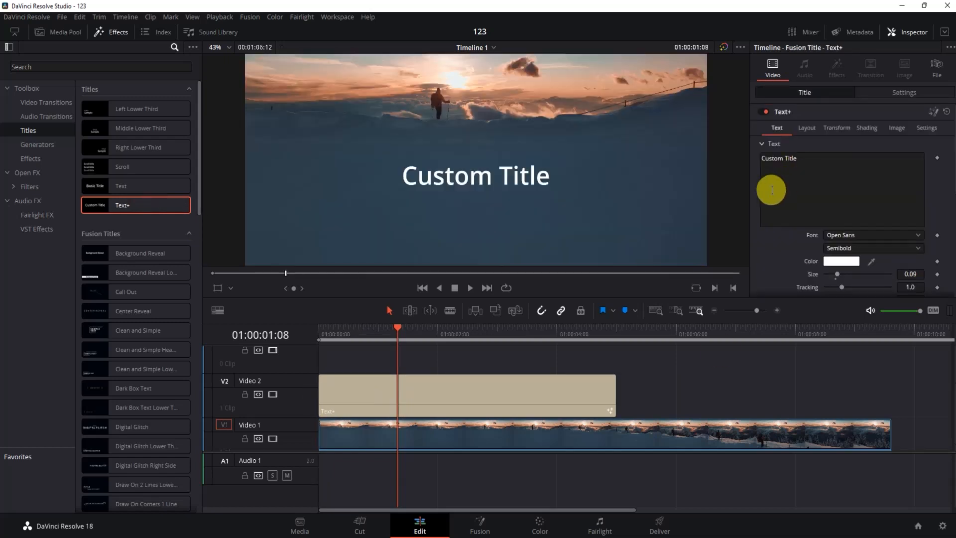
Replace the Text+ title's placeholder text with "Mountain range"
{"action": "double_click", "coordinate": [810, 183]}
{"action": "triple_click", "coordinate": [810, 183]}
{"action": "key", "text": "BackSpace"}
{"action": "key", "text": "super+h"}
{"action": "left_click", "coordinate": [801, 236]}
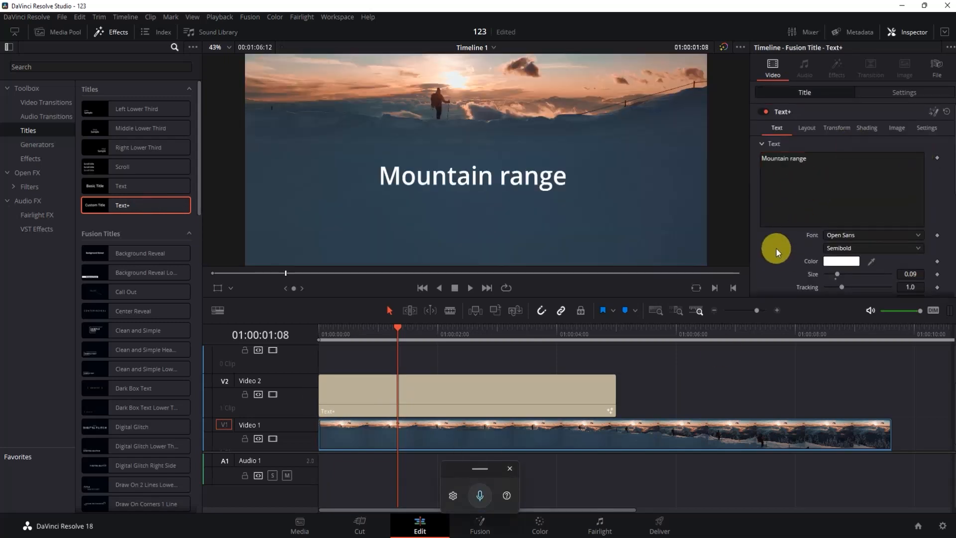
Examine the Text+ title's text, layout, transform, shading, image and general settings
{"action": "scroll", "coordinate": [776, 249], "scroll_direction": "down", "scroll_amount": 8}
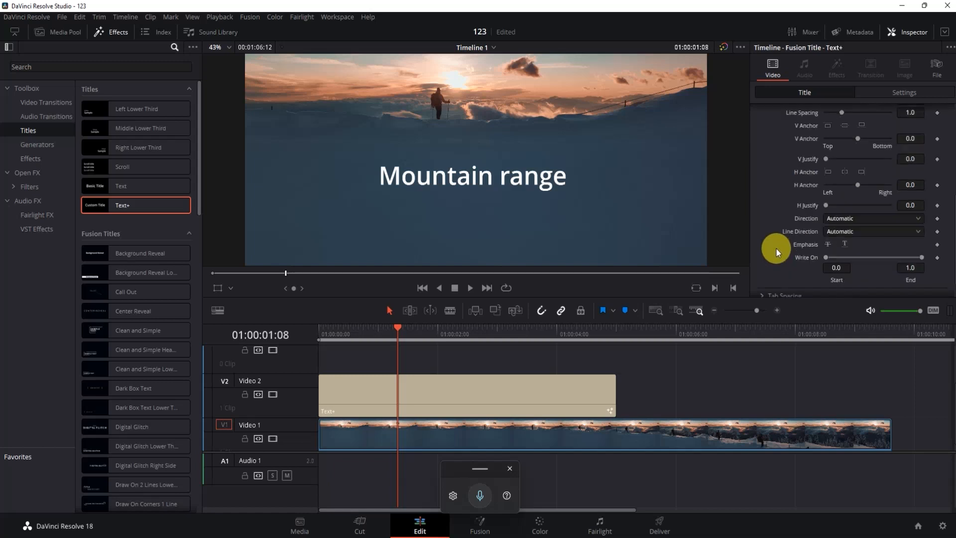
{"action": "scroll", "coordinate": [776, 249], "scroll_direction": "down", "scroll_amount": 2}
{"action": "scroll", "coordinate": [775, 247], "scroll_direction": "up", "scroll_amount": 10}
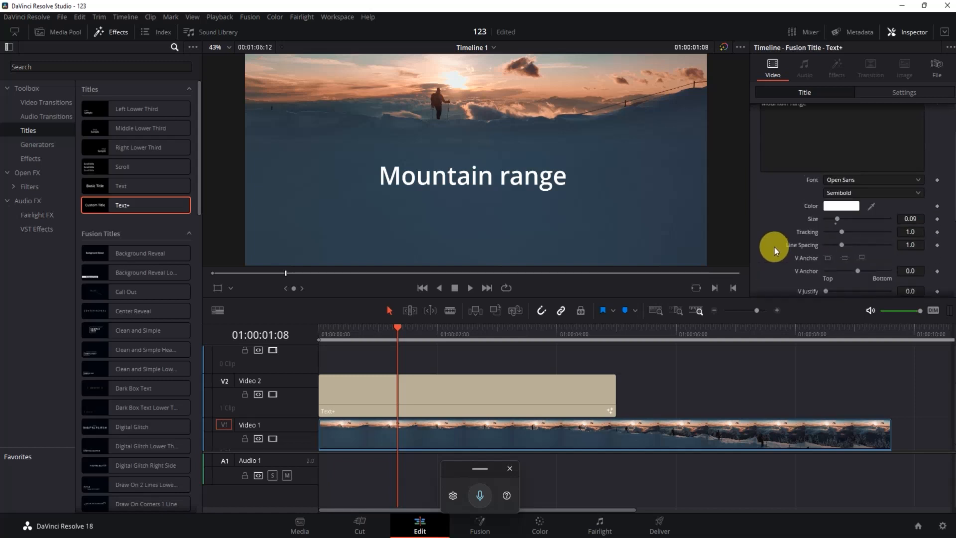
{"action": "left_click", "coordinate": [808, 131]}
{"action": "left_click", "coordinate": [840, 131]}
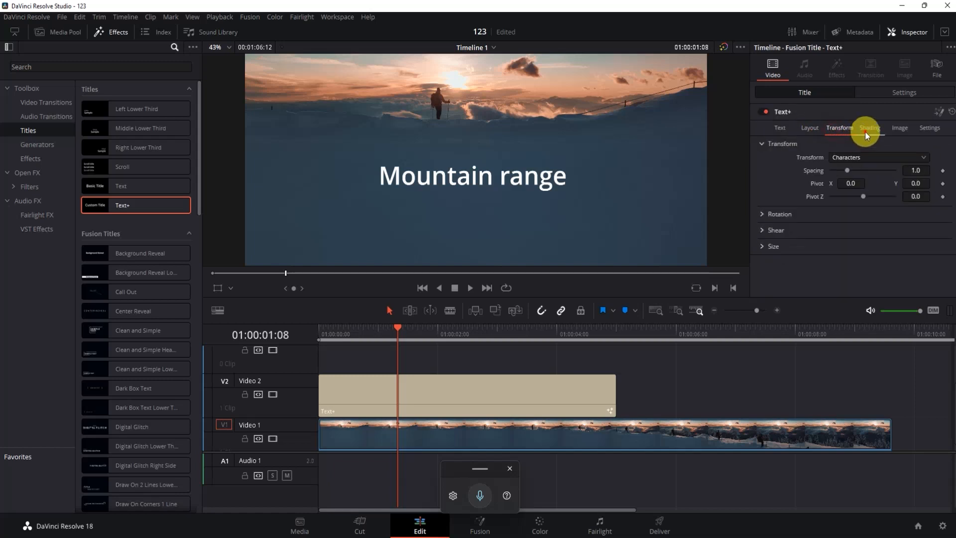
{"action": "left_click", "coordinate": [871, 131]}
{"action": "left_click", "coordinate": [900, 130]}
{"action": "left_click", "coordinate": [928, 130]}
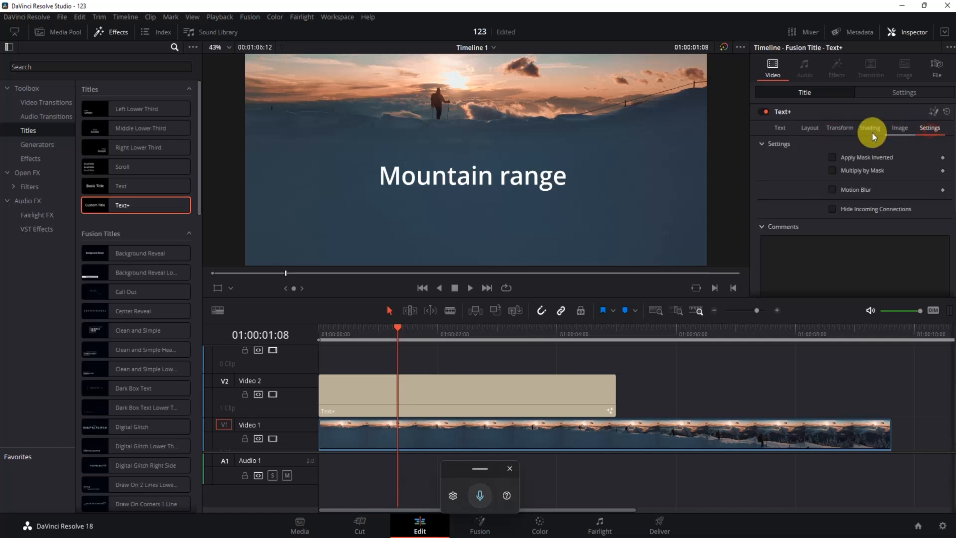
Enlarge the Text+ title's text to size 0.1575
{"action": "left_click", "coordinate": [781, 129]}
{"action": "scroll", "coordinate": [781, 129], "scroll_direction": "down", "scroll_amount": 1}
{"action": "left_click_drag", "start_coordinate": [844, 251], "coordinate": [851, 252]}
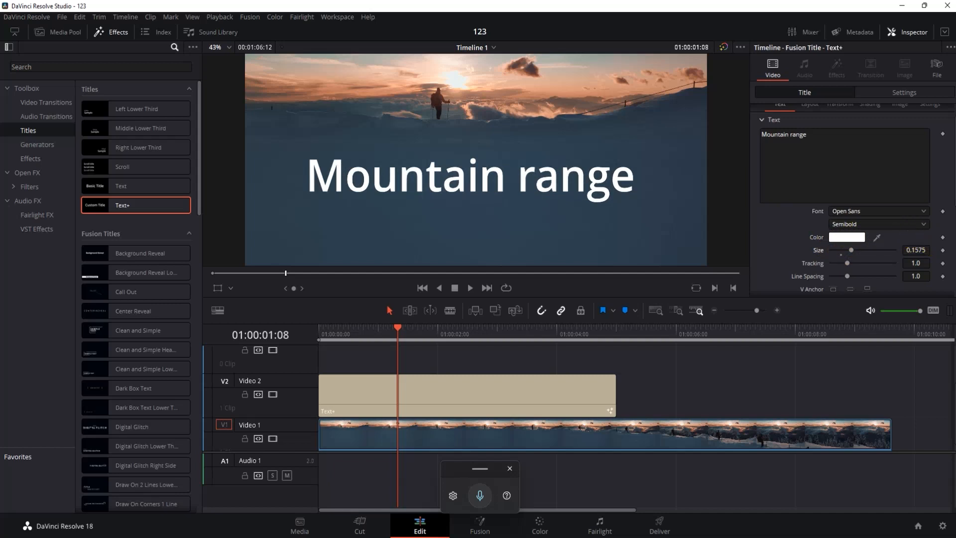
Try rotating the title's layout to X 10.4 and Y 146.1, with its background's red value at 0.346
{"action": "scroll", "coordinate": [945, 245], "scroll_direction": "down", "scroll_amount": 2}
{"action": "scroll", "coordinate": [802, 130], "scroll_direction": "up", "scroll_amount": 4}
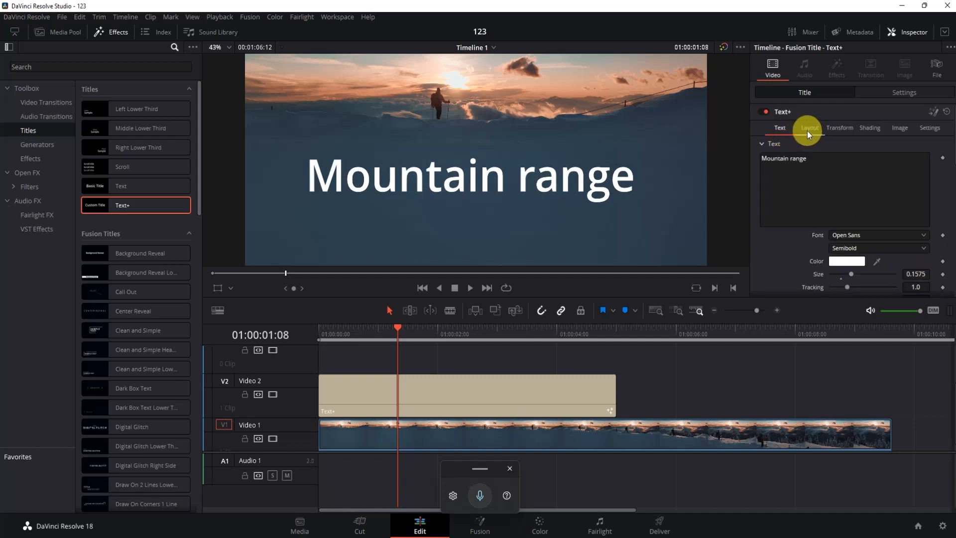
{"action": "left_click", "coordinate": [808, 129]}
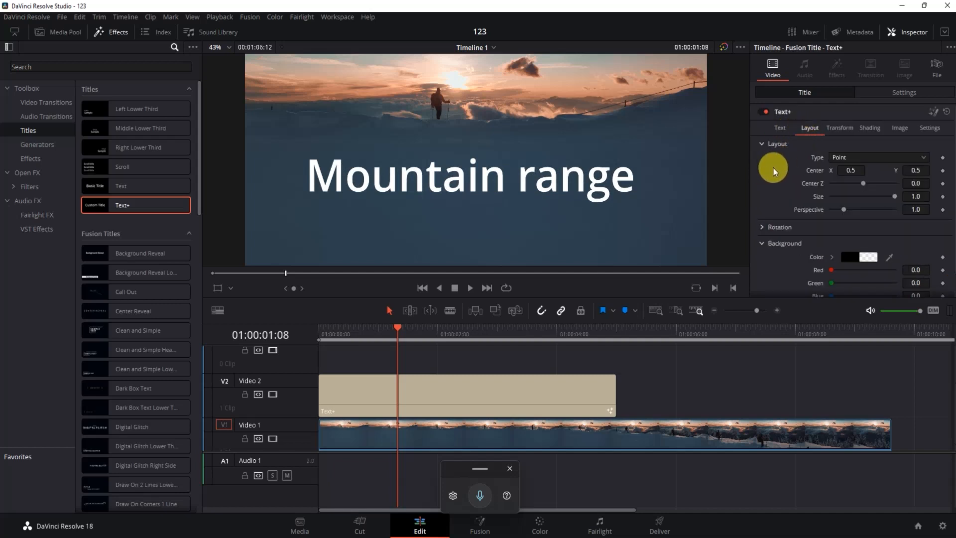
{"action": "scroll", "coordinate": [769, 172], "scroll_direction": "down", "scroll_amount": 1}
{"action": "left_click", "coordinate": [760, 205]}
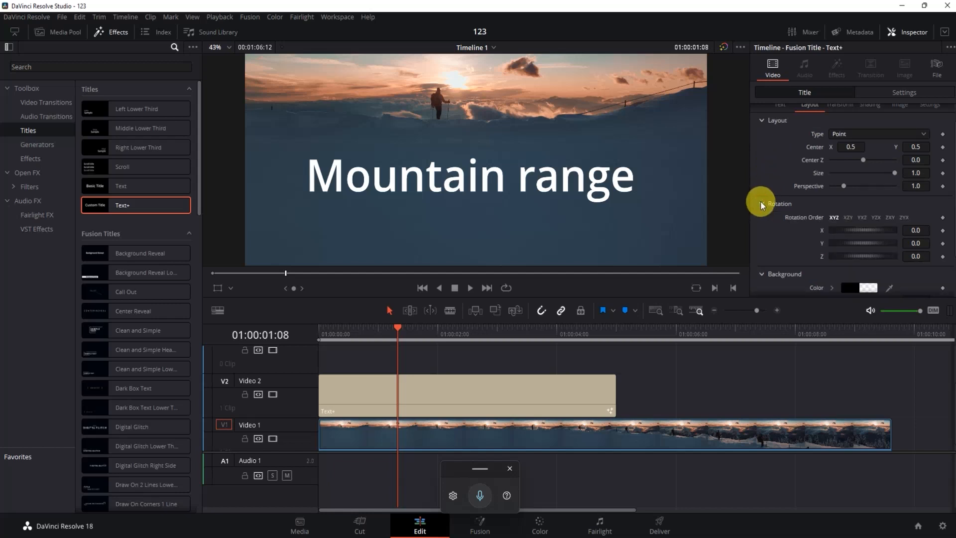
{"action": "scroll", "coordinate": [761, 201], "scroll_direction": "down", "scroll_amount": 2}
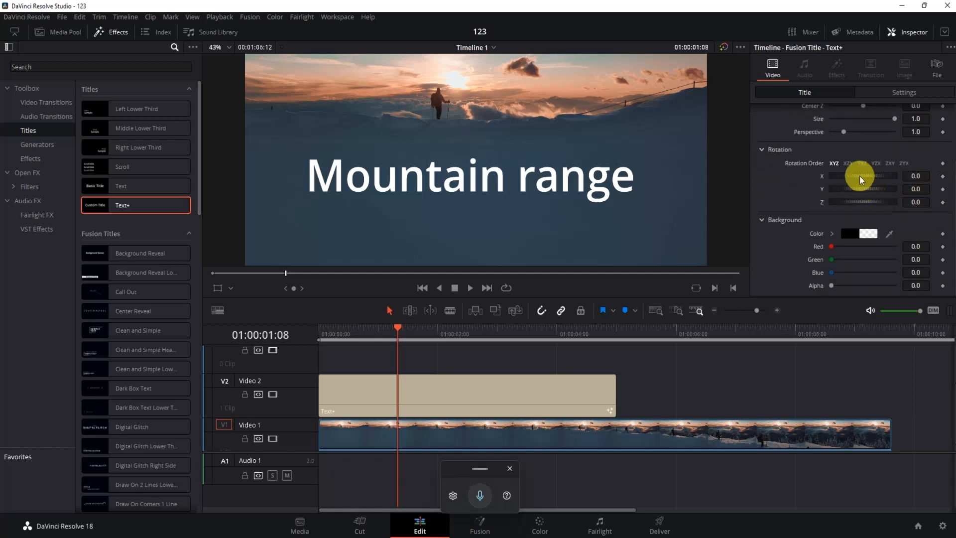
{"action": "left_click_drag", "start_coordinate": [854, 177], "coordinate": [884, 193]}
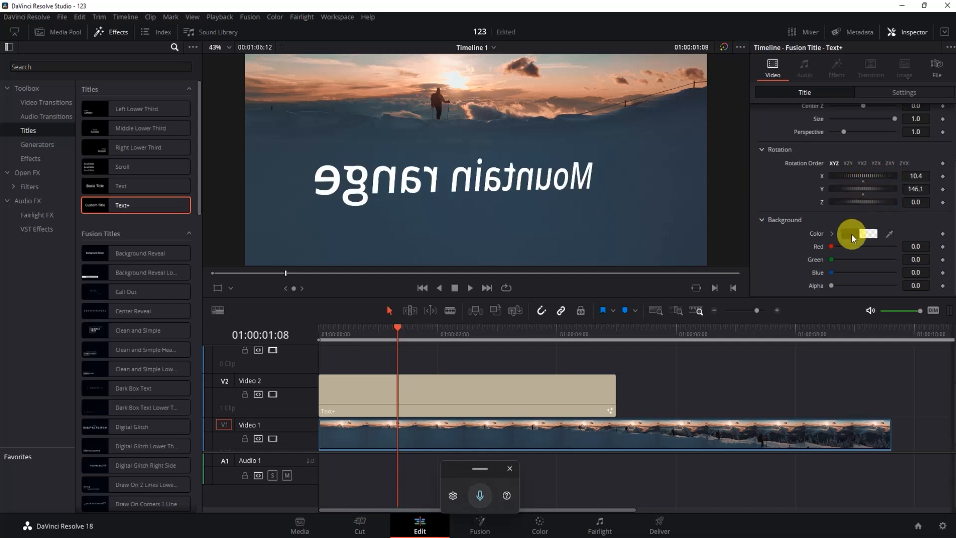
{"action": "left_click_drag", "start_coordinate": [839, 244], "coordinate": [861, 243]}
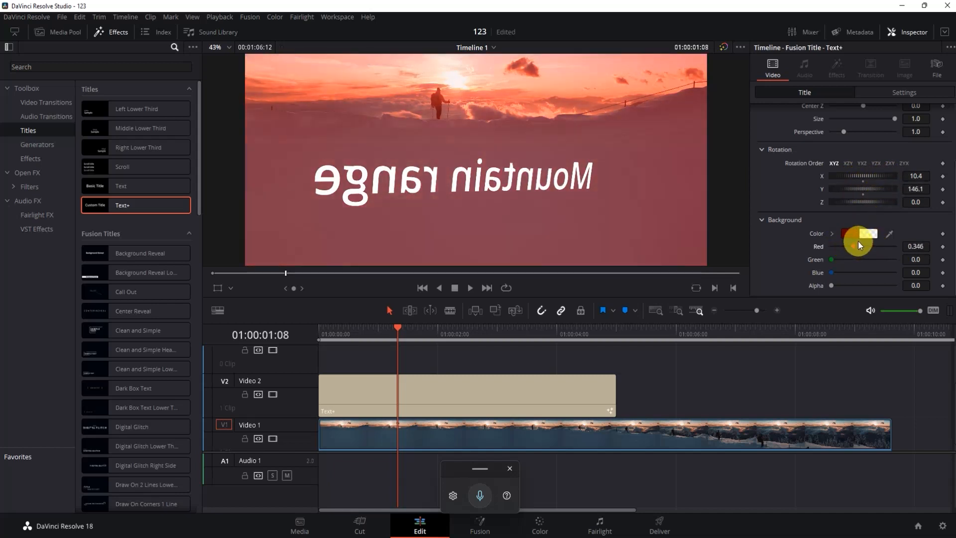
Recolour the title's first shading element, the White Solid Fill, to magenta #ff00ea
{"action": "left_click", "coordinate": [829, 131]}
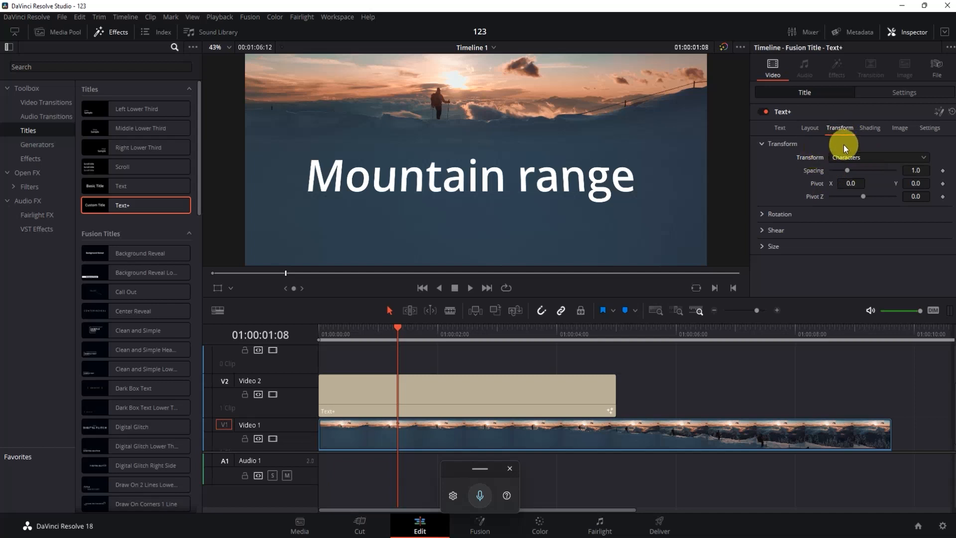
{"action": "left_click", "coordinate": [830, 133]}
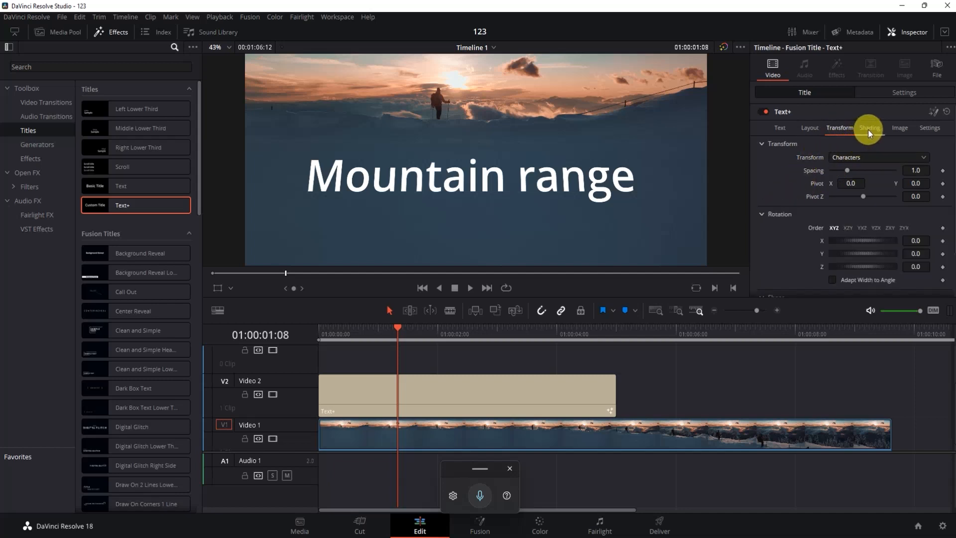
{"action": "left_click", "coordinate": [869, 131]}
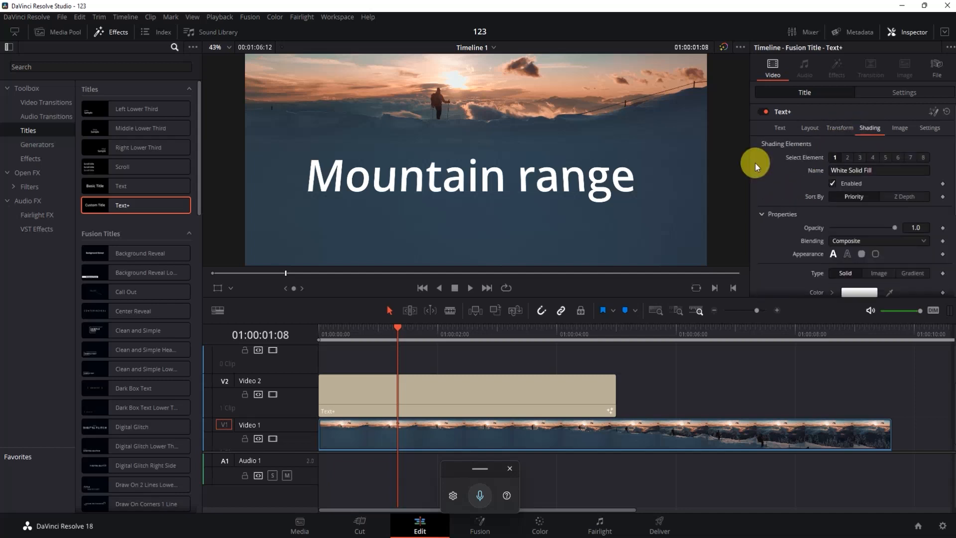
{"action": "scroll", "coordinate": [756, 163], "scroll_direction": "down", "scroll_amount": 2}
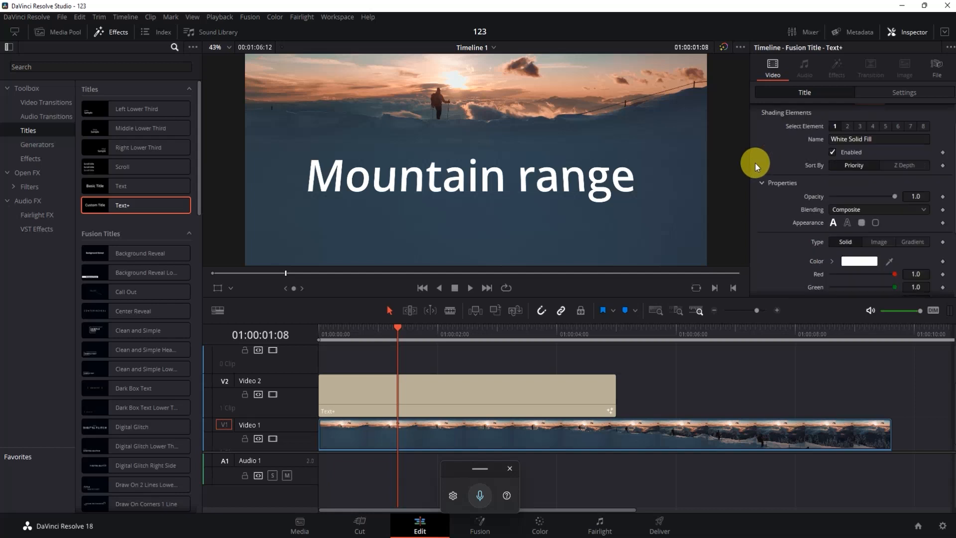
{"action": "left_click", "coordinate": [848, 230]}
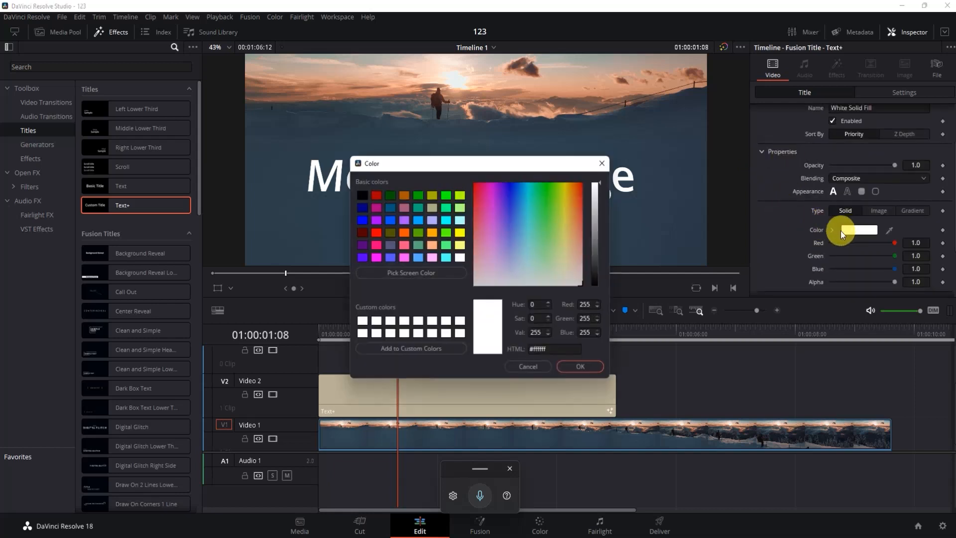
{"action": "left_click_drag", "start_coordinate": [513, 211], "coordinate": [491, 171]}
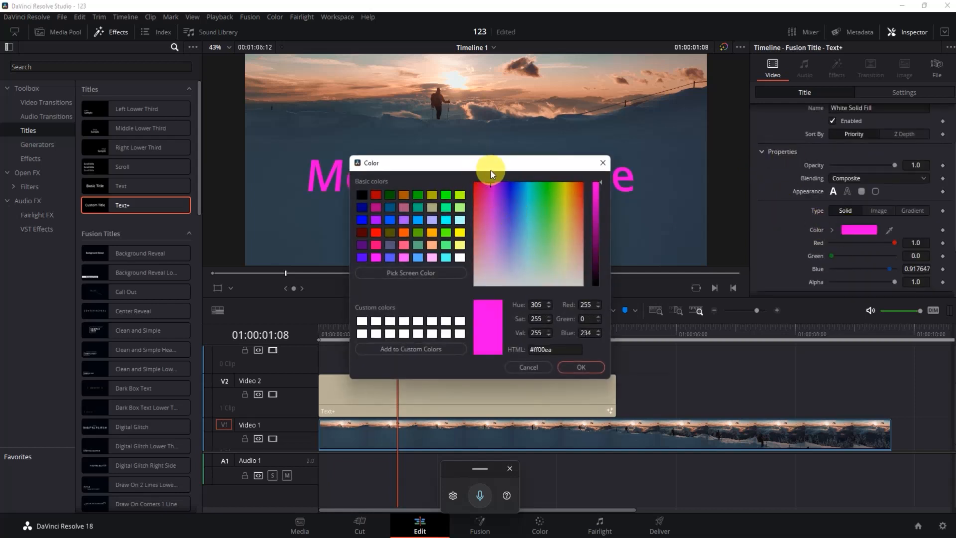
{"action": "left_click", "coordinate": [601, 363]}
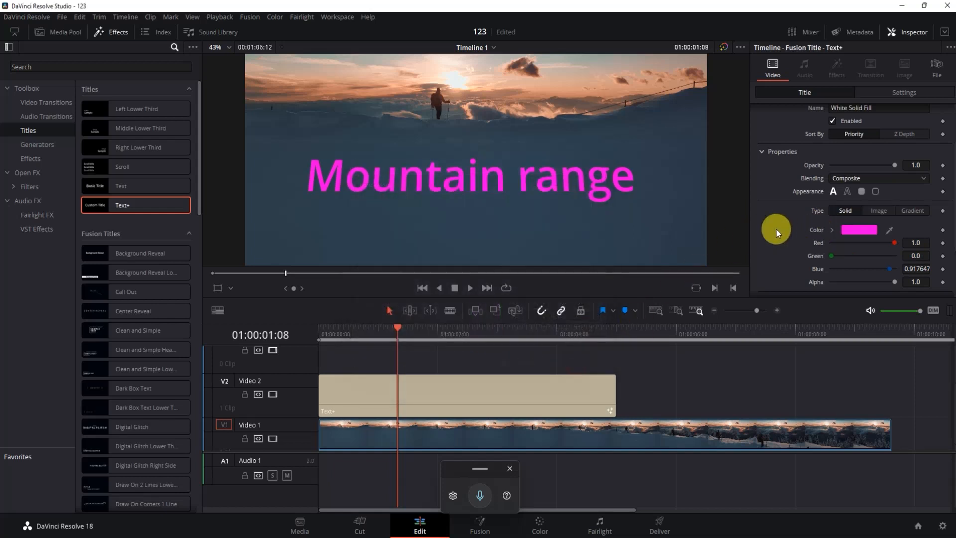
Change the appearance of the title's first shading element from a text fill to a text outline
{"action": "scroll", "coordinate": [780, 226], "scroll_direction": "down", "scroll_amount": 1}
{"action": "scroll", "coordinate": [780, 226], "scroll_direction": "up", "scroll_amount": 1}
{"action": "scroll", "coordinate": [780, 226], "scroll_direction": "up", "scroll_amount": 3}
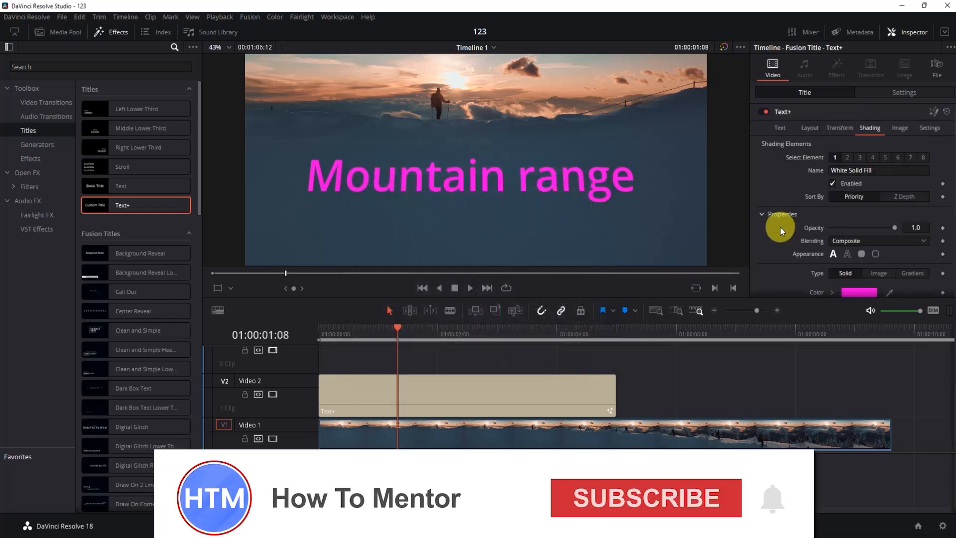
{"action": "left_click", "coordinate": [850, 258]}
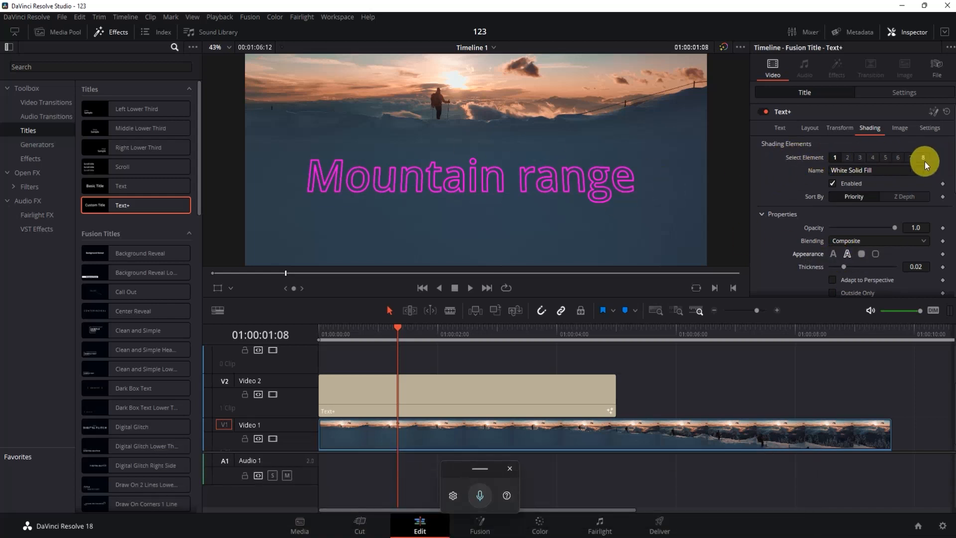
Enable the title's second shading element, Red Outline, and set its appearance to text fill
{"action": "left_click", "coordinate": [849, 157]}
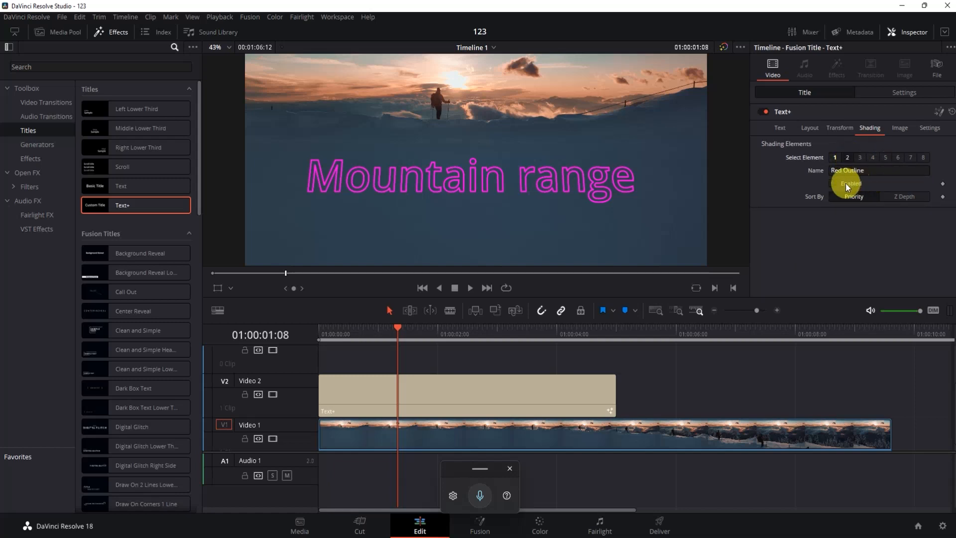
{"action": "left_click", "coordinate": [835, 183]}
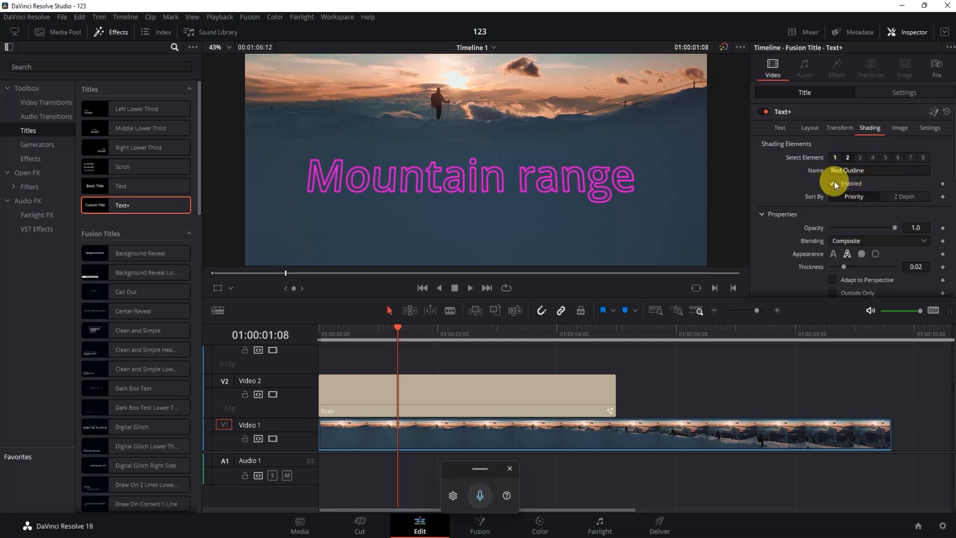
{"action": "scroll", "coordinate": [829, 232], "scroll_direction": "down", "scroll_amount": 2}
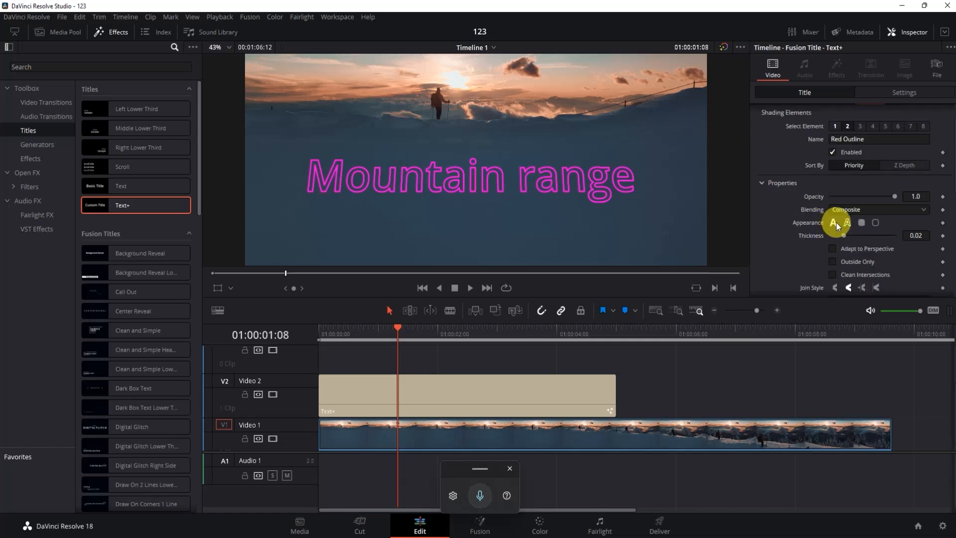
{"action": "left_click", "coordinate": [834, 223]}
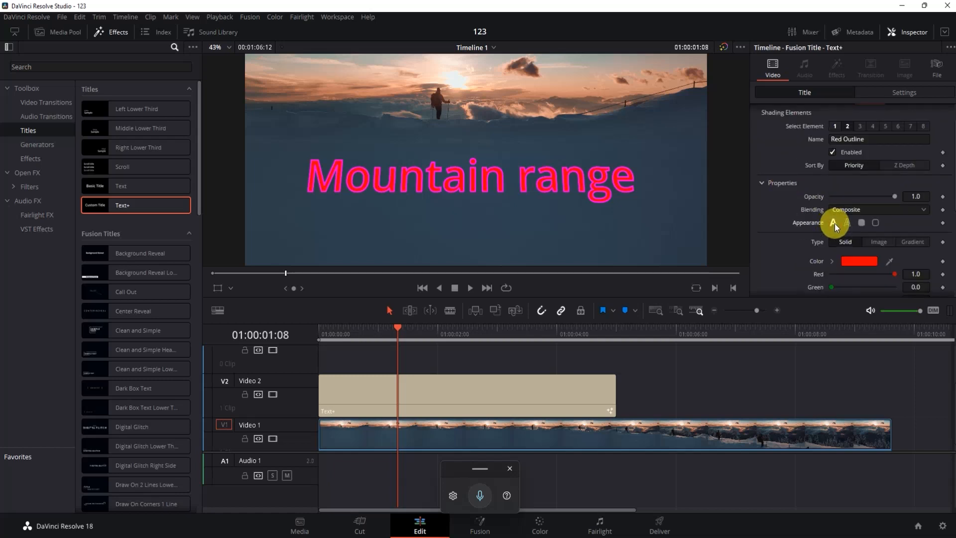
Recolour the second shading element's solid fill to white
{"action": "left_click", "coordinate": [853, 261]}
{"action": "left_click", "coordinate": [519, 248]}
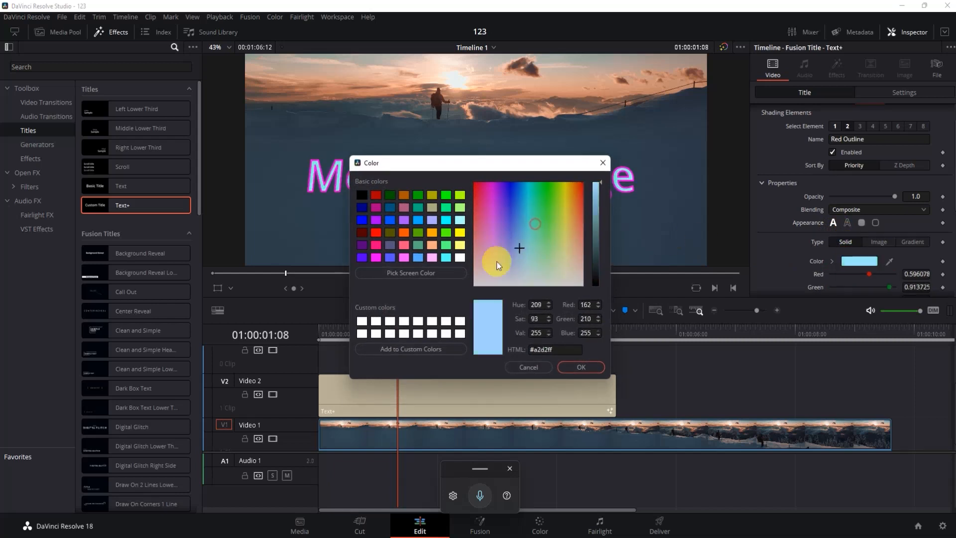
{"action": "left_click", "coordinate": [445, 332]}
{"action": "left_click", "coordinate": [581, 367]}
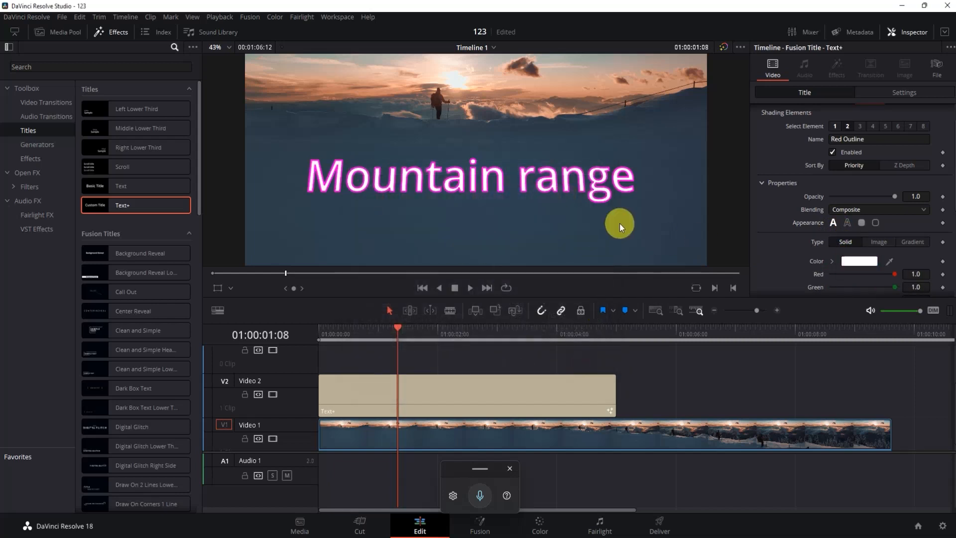
Enable the title's third shading element, Black Shadow, and set its appearance to a filled border behind the characters
{"action": "left_click", "coordinate": [860, 127]}
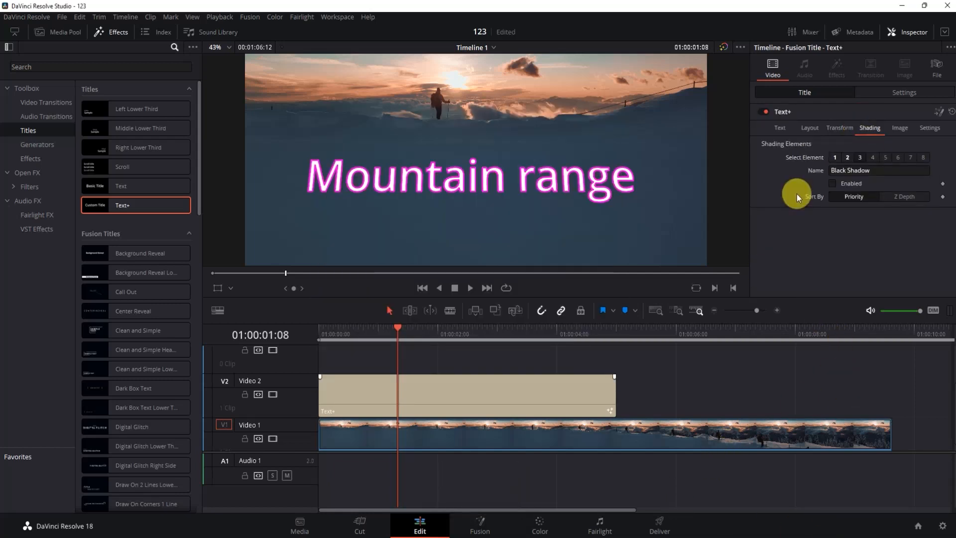
{"action": "left_click", "coordinate": [832, 183]}
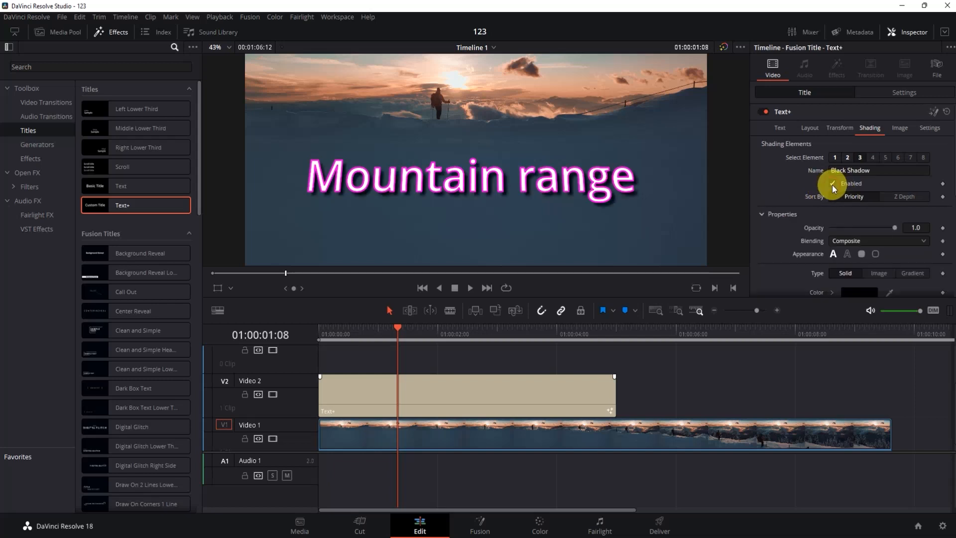
{"action": "scroll", "coordinate": [781, 259], "scroll_direction": "down", "scroll_amount": 1}
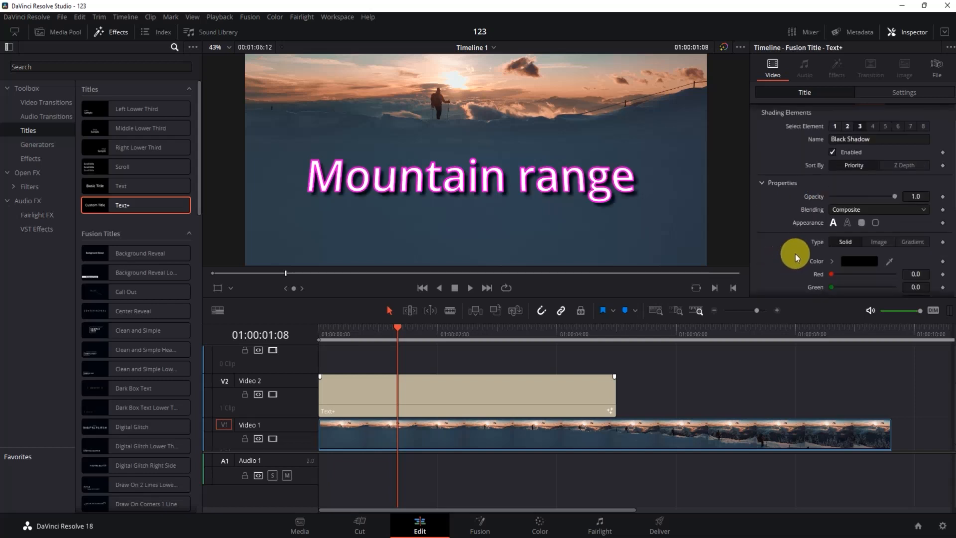
{"action": "left_click", "coordinate": [861, 227]}
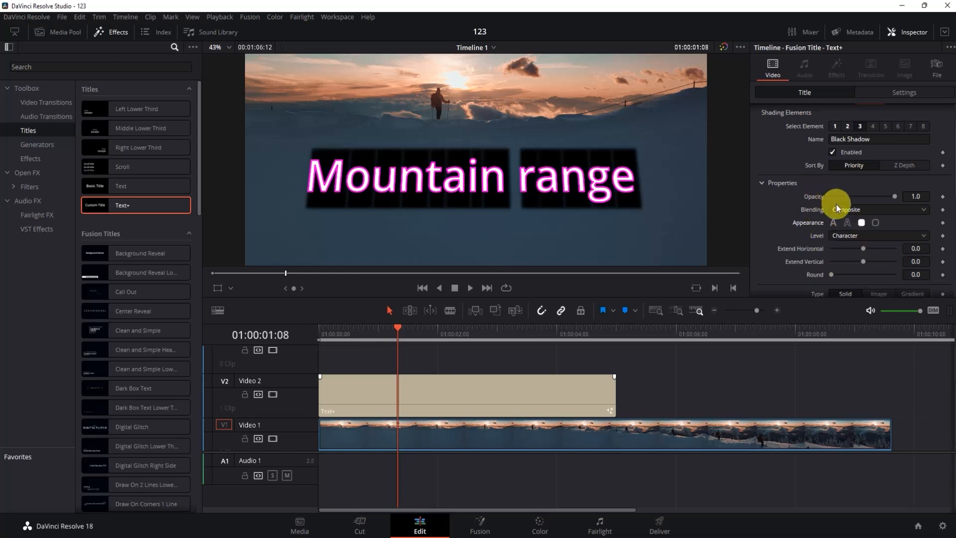
Recolour the Black Shadow element's solid fill to red #ec0004
{"action": "scroll", "coordinate": [778, 222], "scroll_direction": "up", "scroll_amount": 1}
{"action": "scroll", "coordinate": [778, 222], "scroll_direction": "down", "scroll_amount": 3}
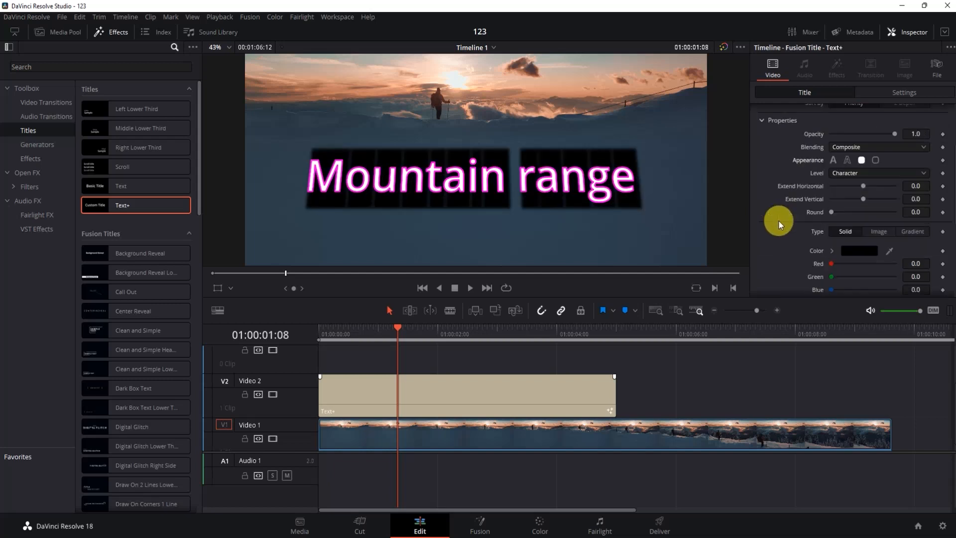
{"action": "left_click", "coordinate": [870, 246]}
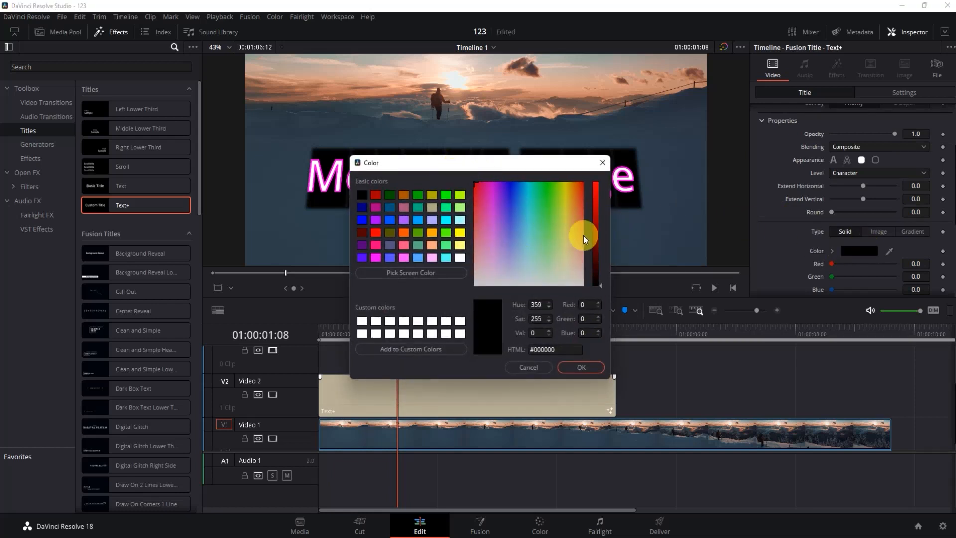
{"action": "mouse_move", "coordinate": [595, 204]}
{"action": "left_mouse_down"}
{"action": "mouse_move", "coordinate": [594, 180]}
{"action": "mouse_move", "coordinate": [596, 211]}
{"action": "mouse_move", "coordinate": [596, 190]}
{"action": "left_mouse_up"}
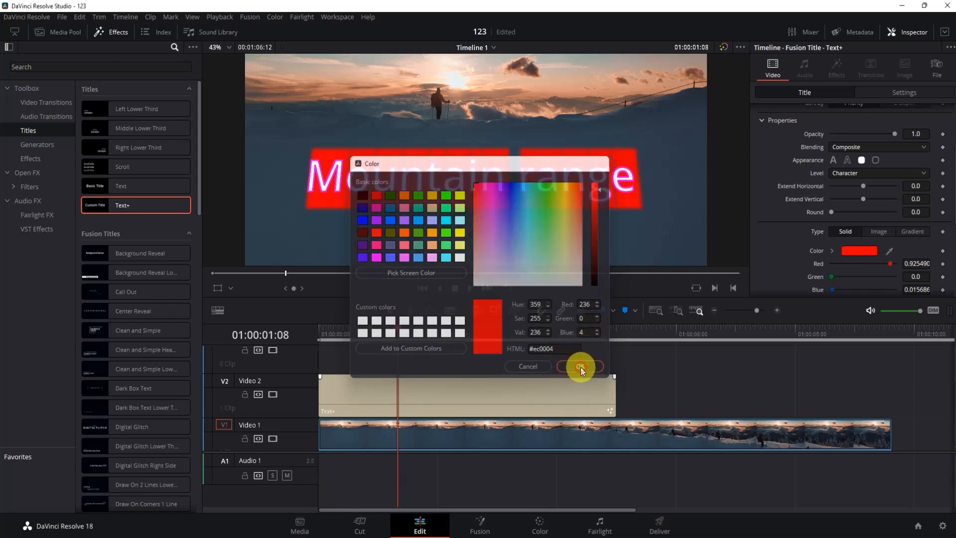
{"action": "left_click", "coordinate": [581, 367]}
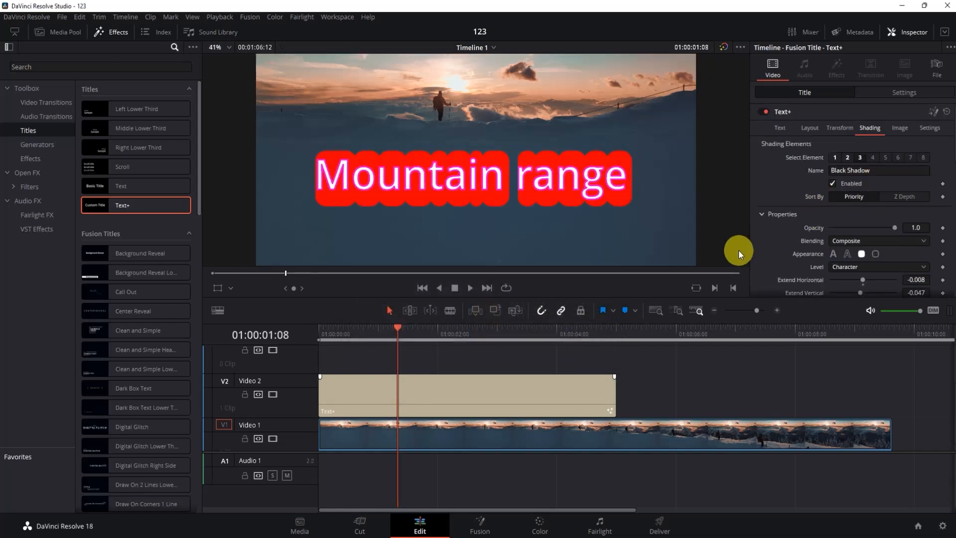
Set the Black Shadow element's position priority to 6.89 and slightly adjust its X rotation
{"action": "scroll", "coordinate": [781, 250], "scroll_direction": "down", "scroll_amount": 4}
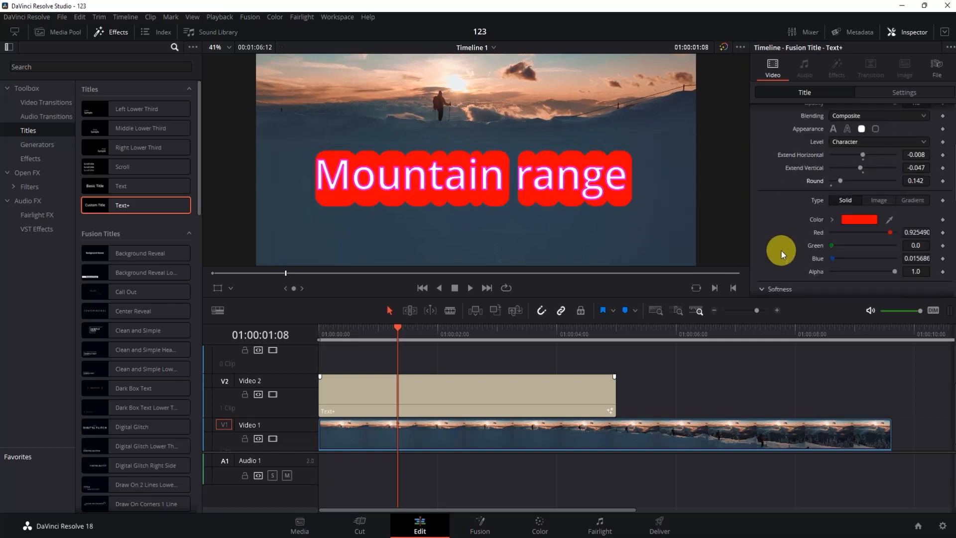
{"action": "scroll", "coordinate": [782, 250], "scroll_direction": "down", "scroll_amount": 1}
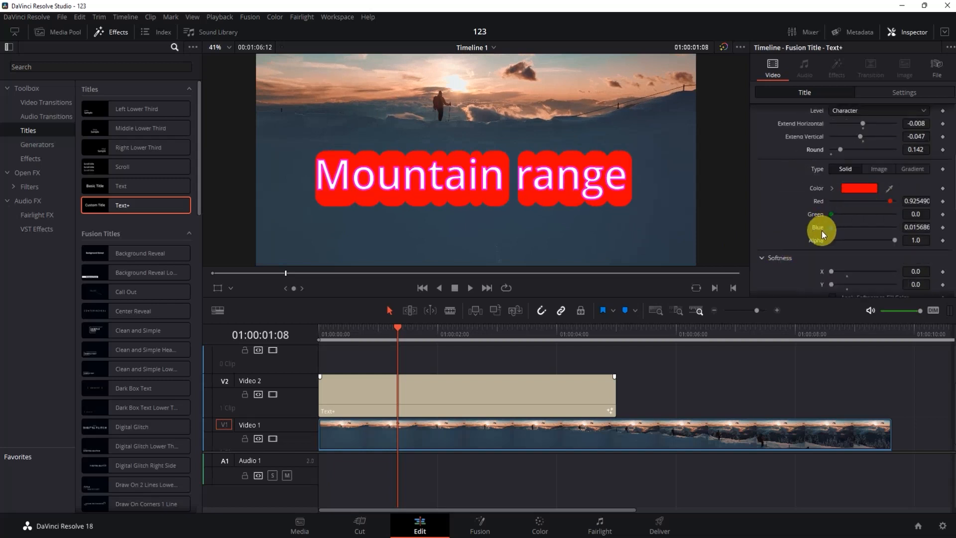
{"action": "scroll", "coordinate": [822, 231], "scroll_direction": "down", "scroll_amount": 4}
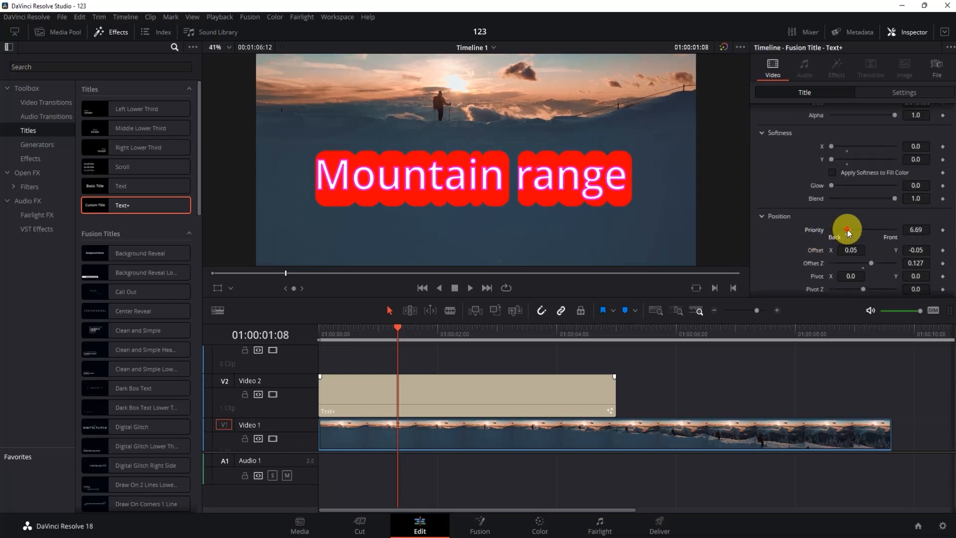
{"action": "left_click_drag", "start_coordinate": [848, 230], "coordinate": [848, 230]}
{"action": "scroll", "coordinate": [863, 259], "scroll_direction": "down", "scroll_amount": 3}
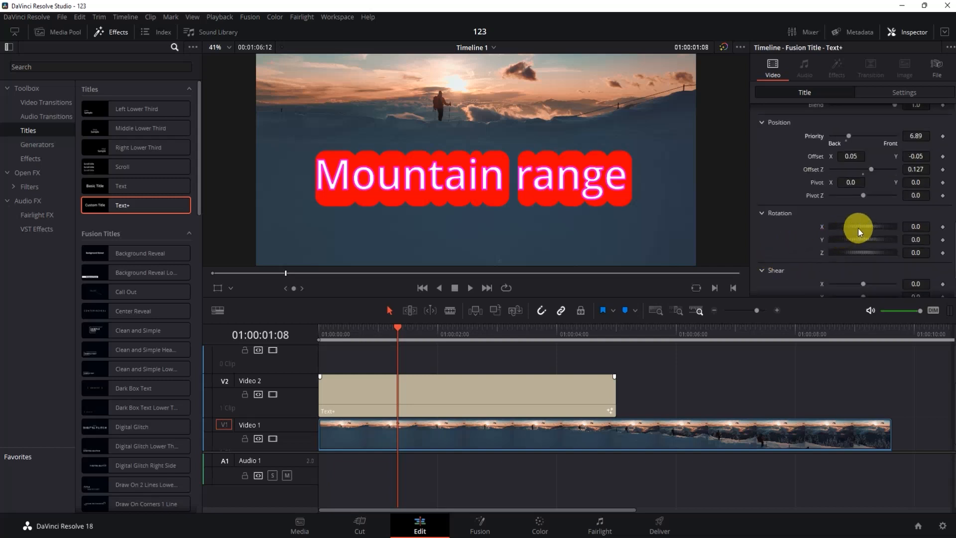
{"action": "left_click_drag", "start_coordinate": [859, 228], "coordinate": [862, 226]}
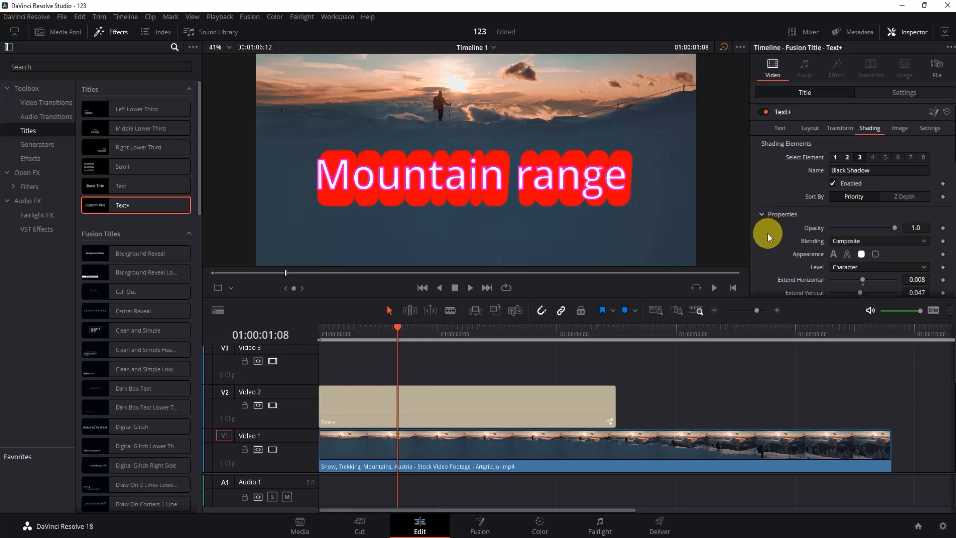
View the title's node composition in Fusion and return to the Edit page
{"action": "left_click", "coordinate": [934, 118]}
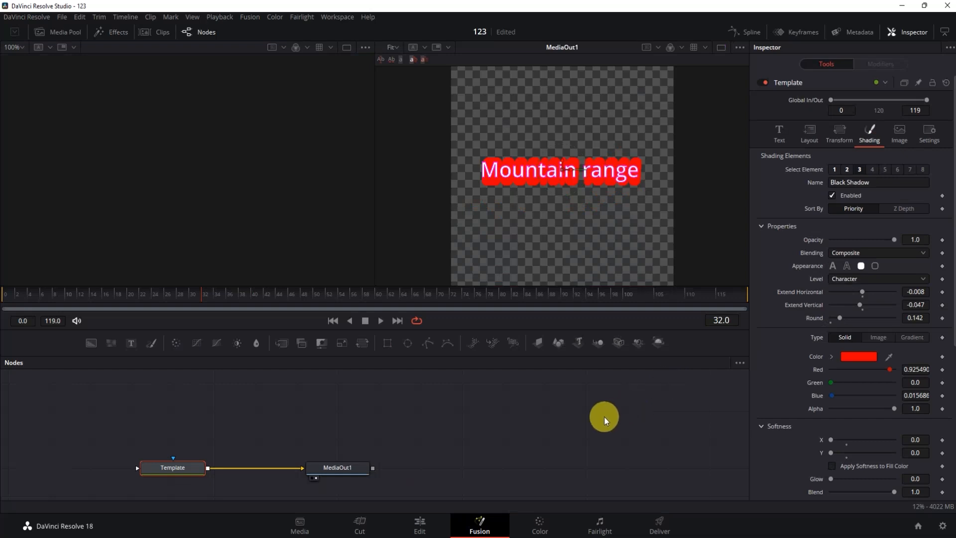
{"action": "left_click", "coordinate": [421, 522]}
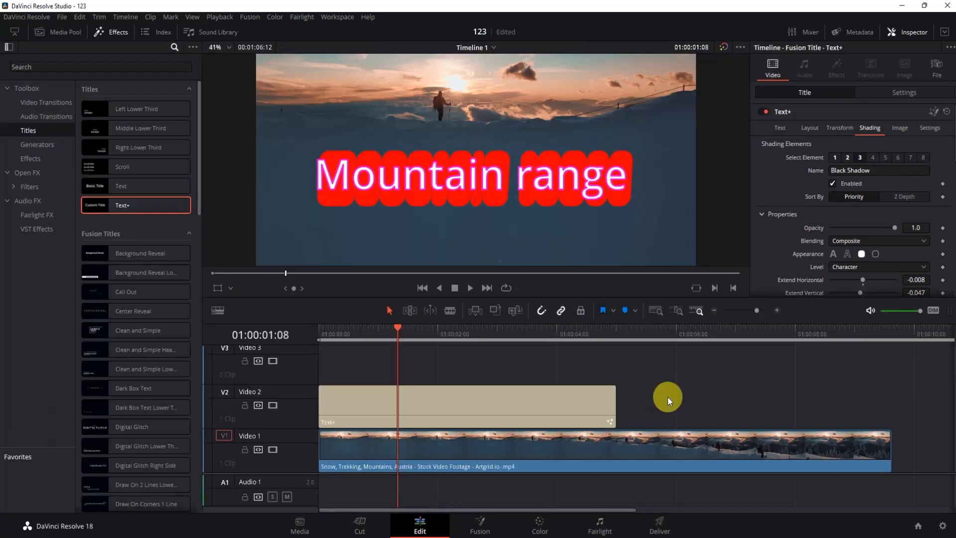